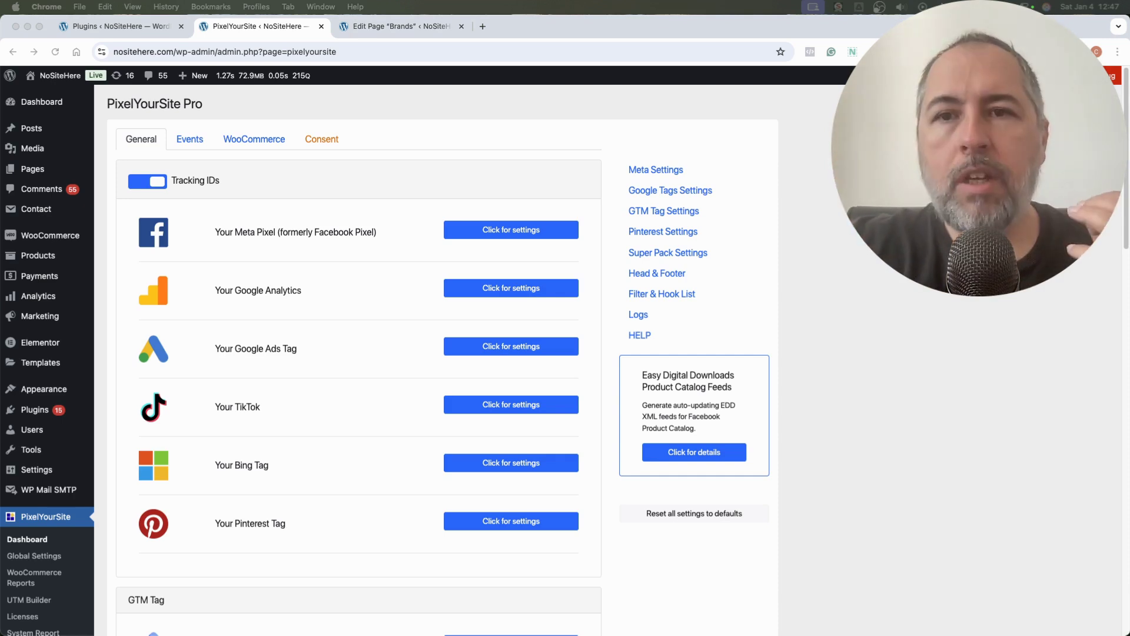
Show Installed Plugins with PixelYourSite PRO, Super Pack and Product Catalog Feed Pro active
click(147, 24)
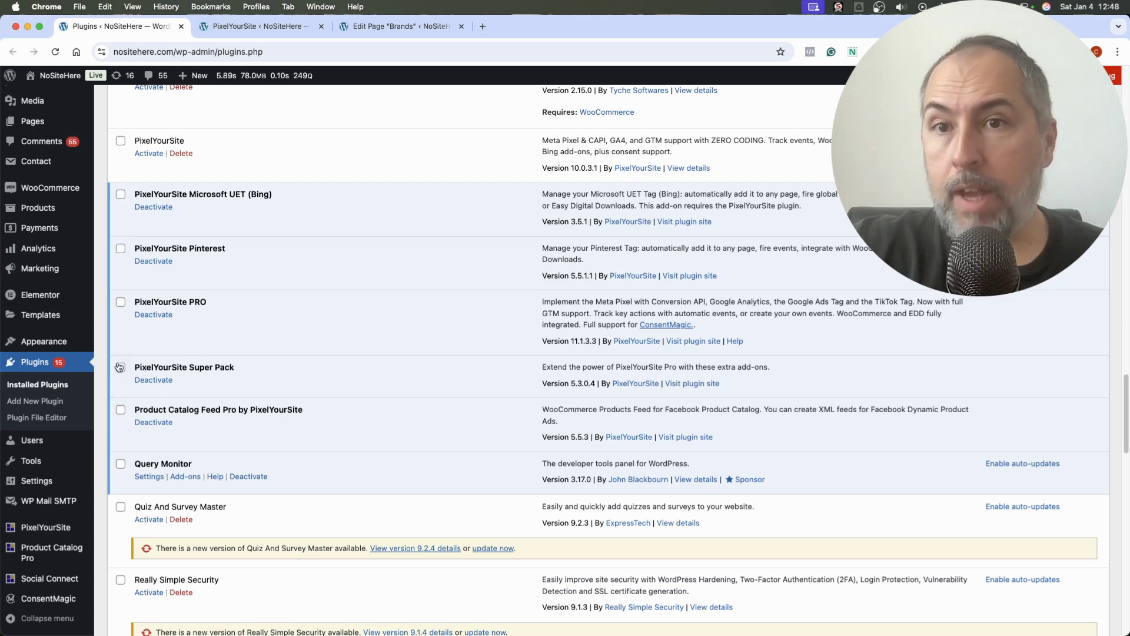
On the Brands page editor, try Remove All for the Meta pixel, then clear it again
click(370, 32)
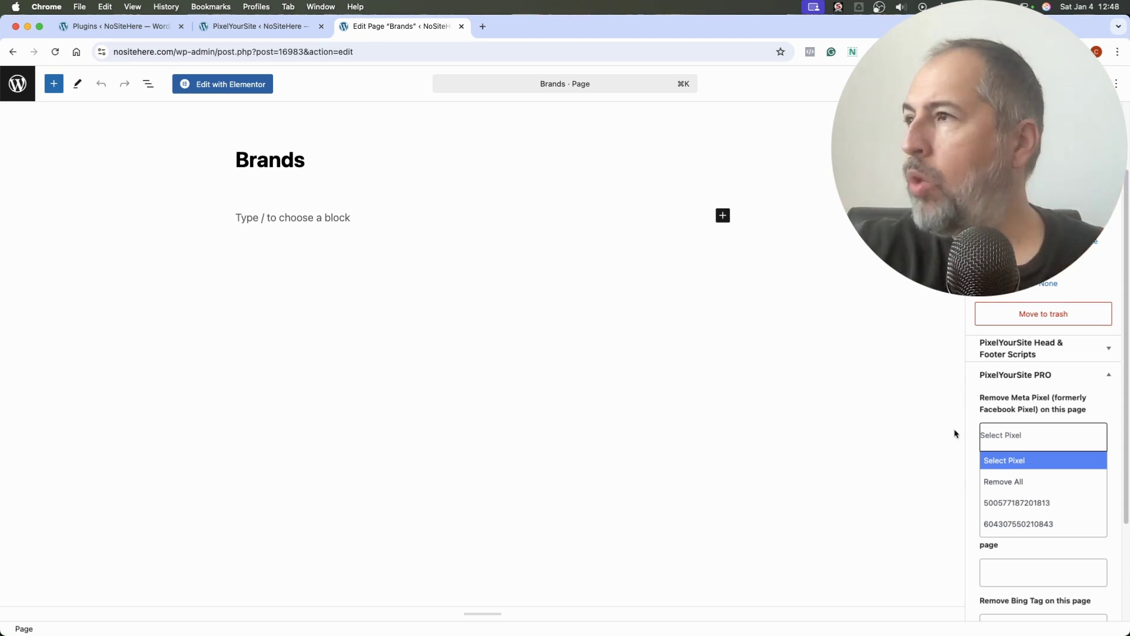
click(992, 406)
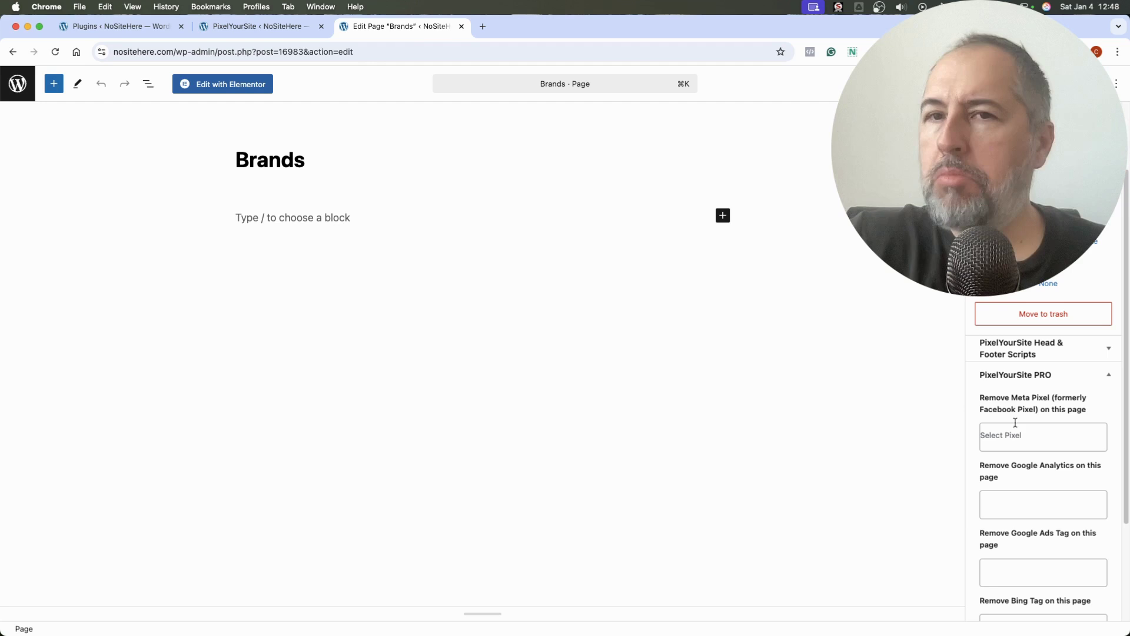
click(1036, 430)
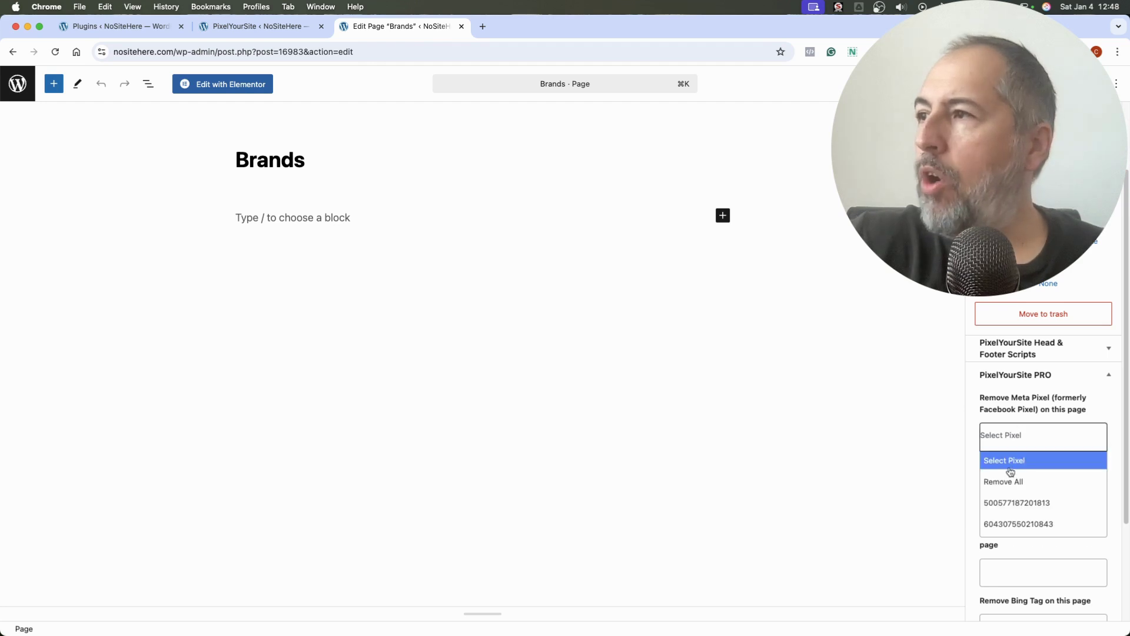
click(1005, 480)
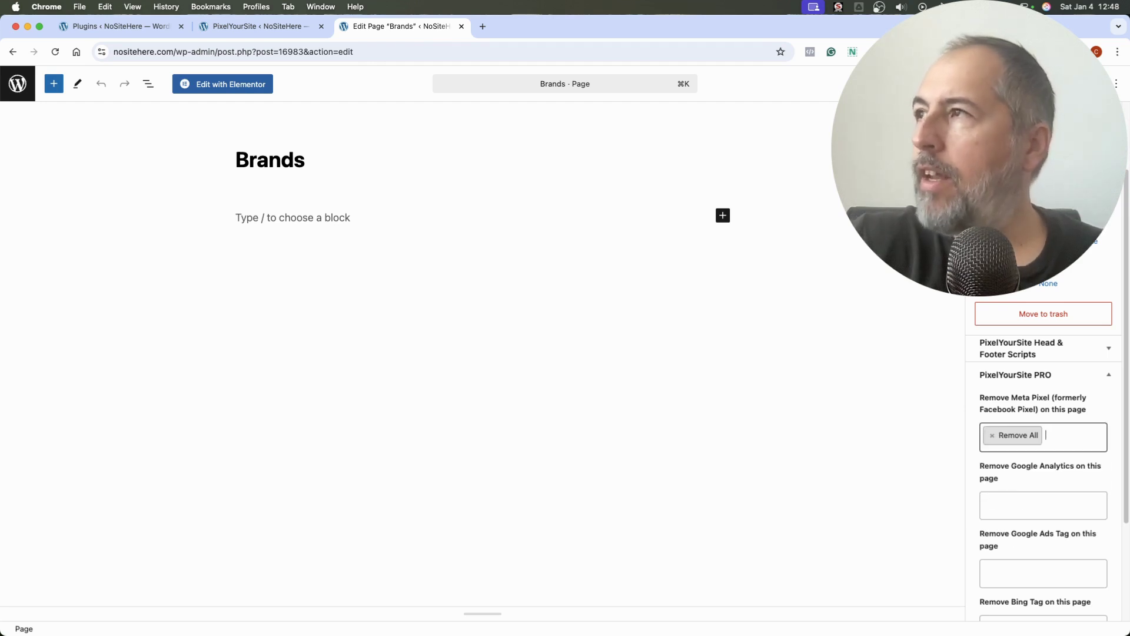
click(992, 435)
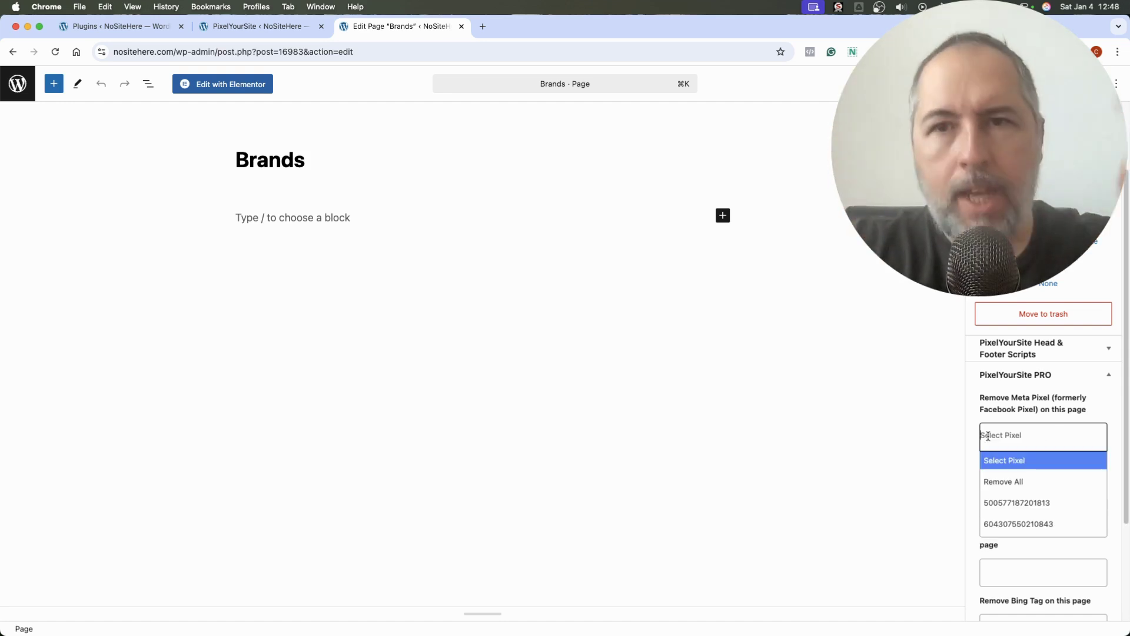
Expand Your Meta Pixel settings on the PixelYourSite Pro dashboard down to Display conditions
click(297, 28)
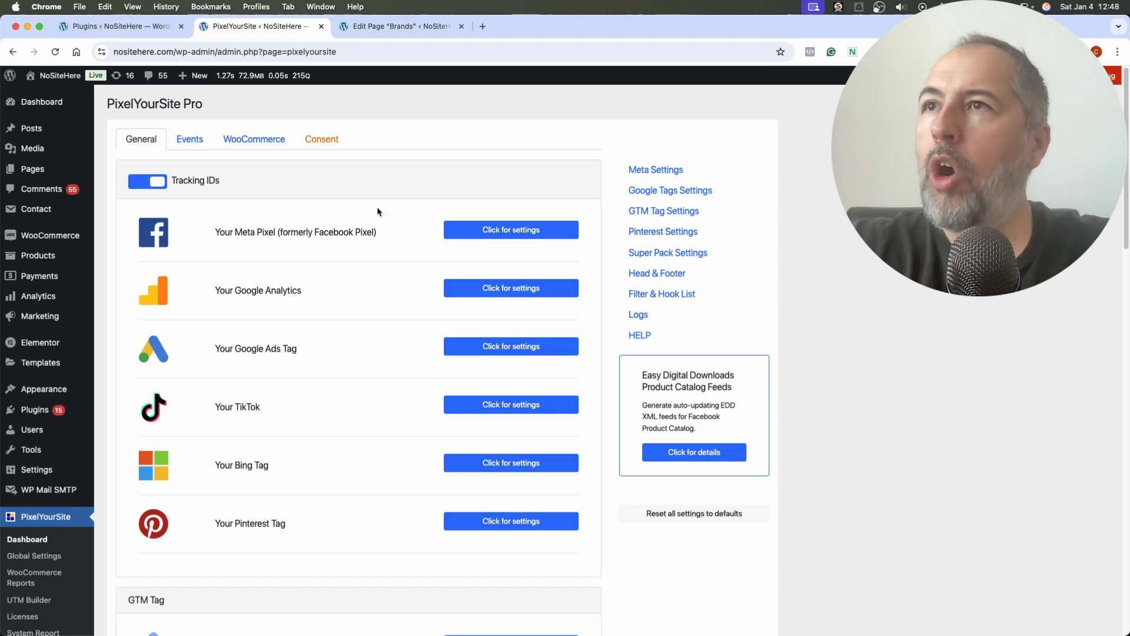
click(468, 233)
scroll(361, 300, down, 8)
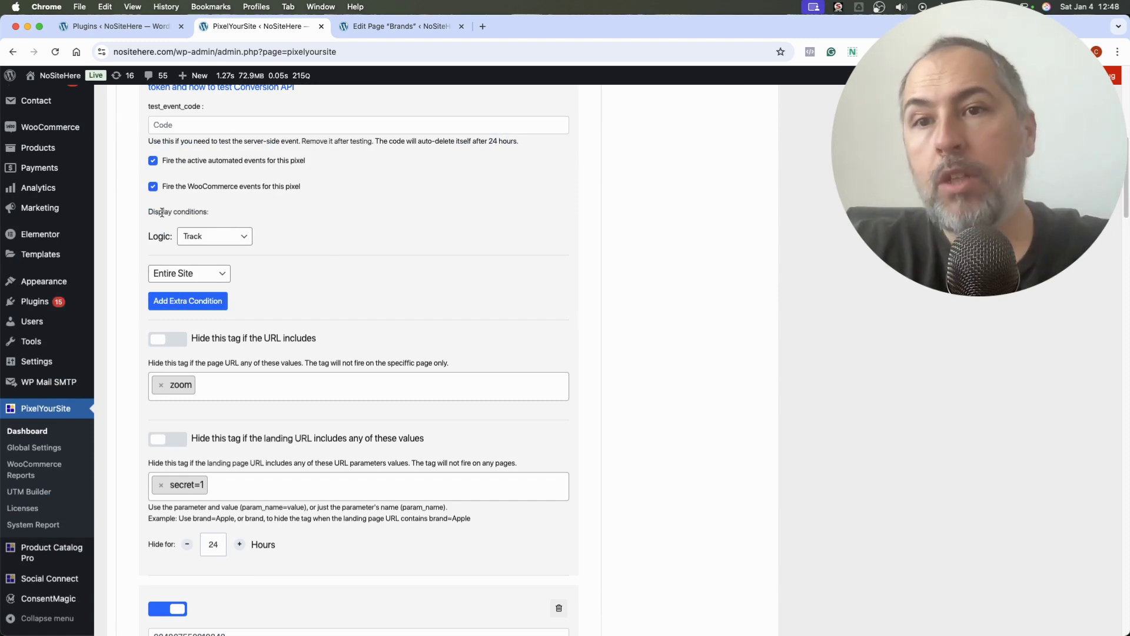
scroll(161, 211, up, 7)
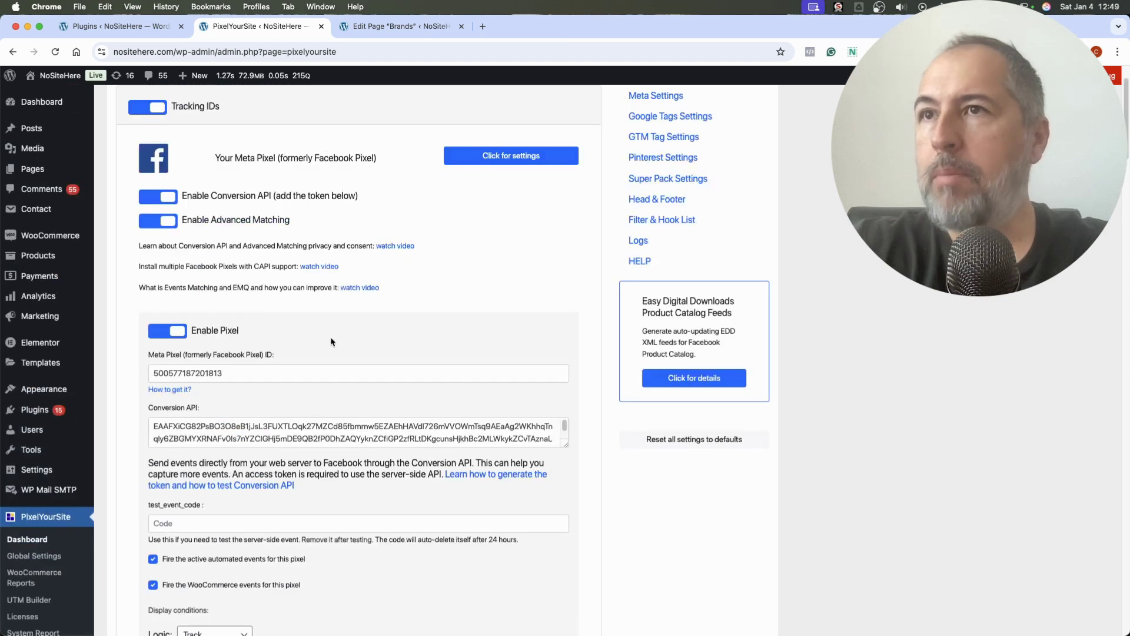
scroll(241, 370, down, 5)
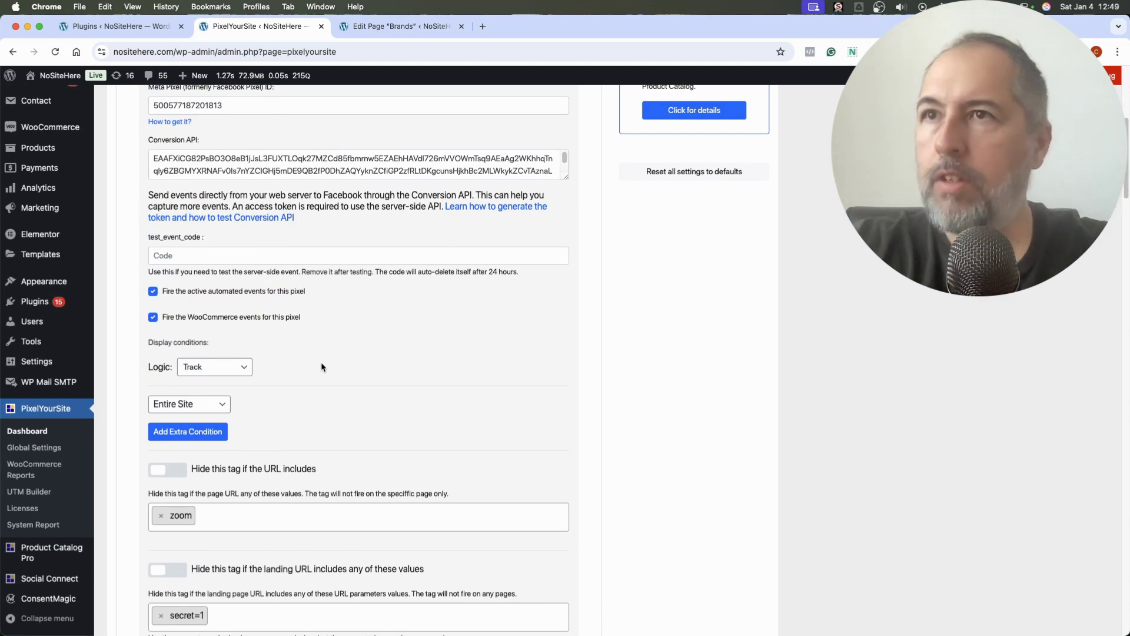
Set the Meta Pixel logic to Don't track with a Singular display condition
click(187, 372)
click(193, 382)
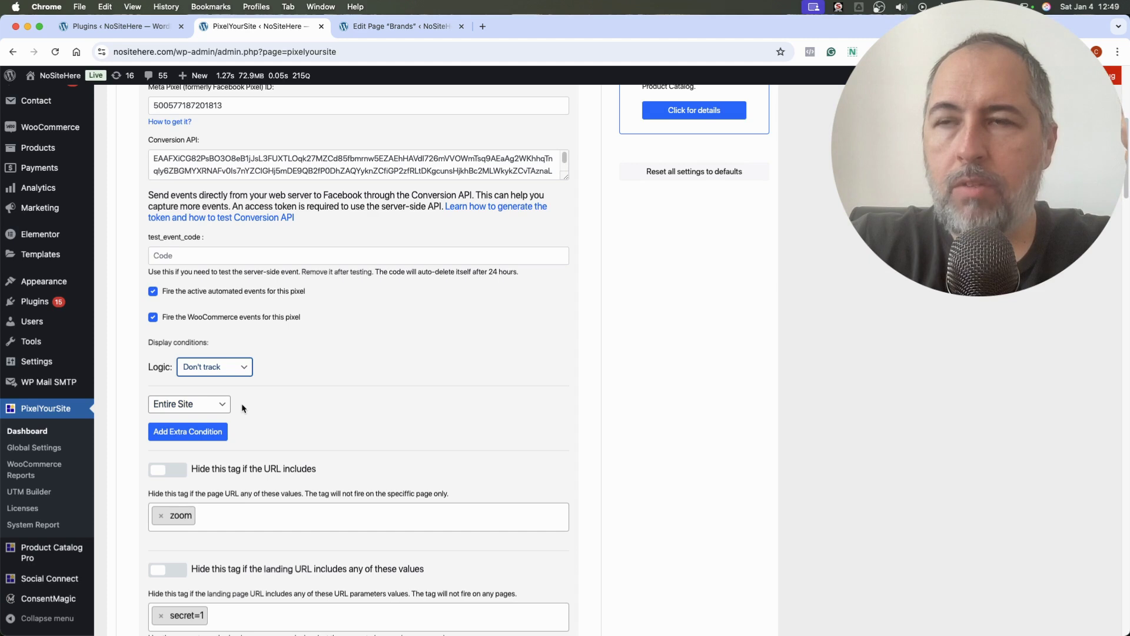
click(203, 404)
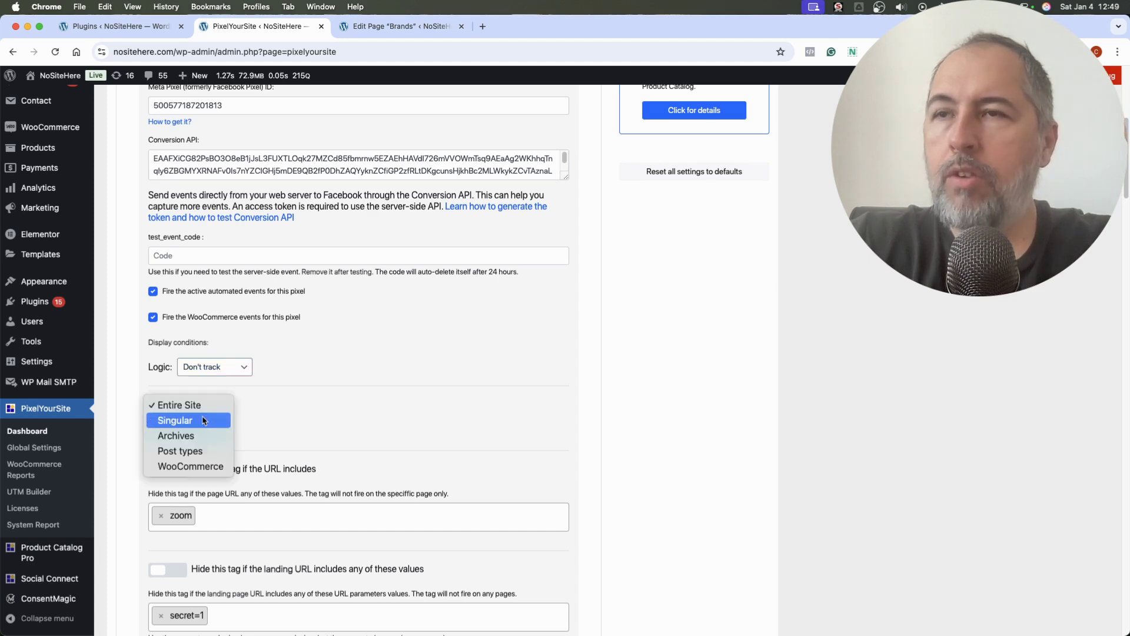
click(203, 420)
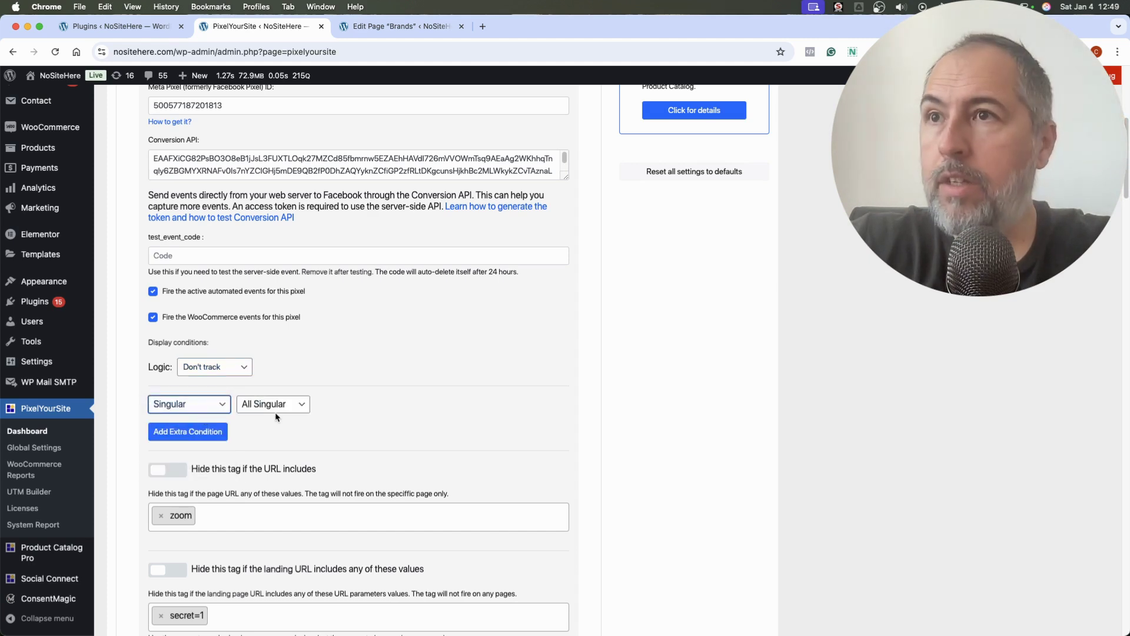
Try Post, In Category and In Tag as the singular type, settling on Page
click(274, 411)
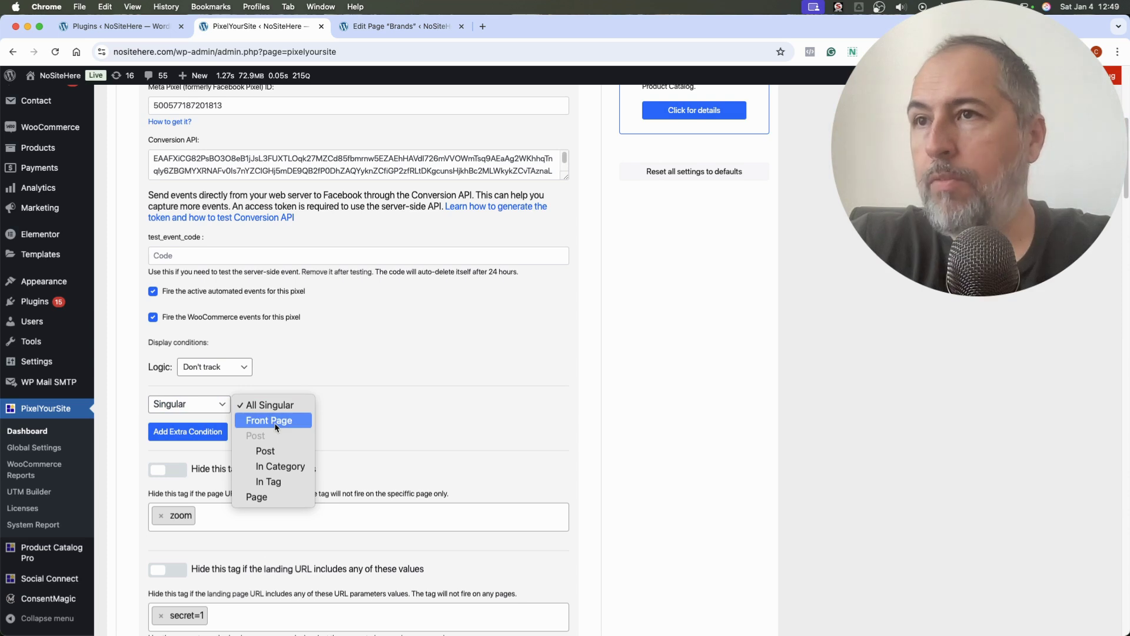
click(265, 451)
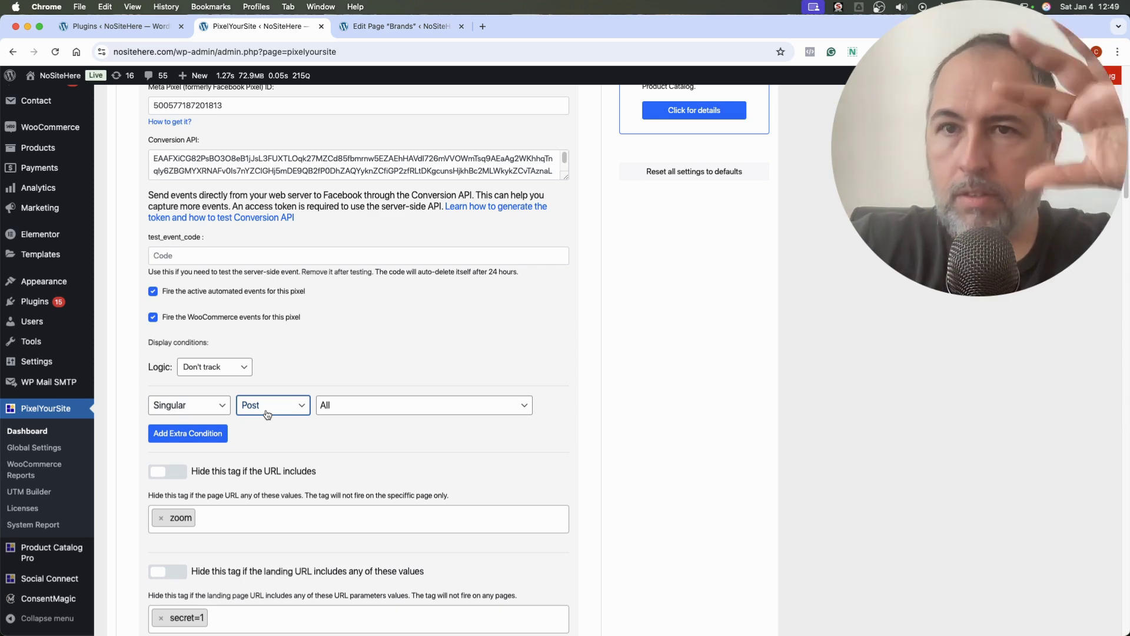
click(268, 414)
click(268, 421)
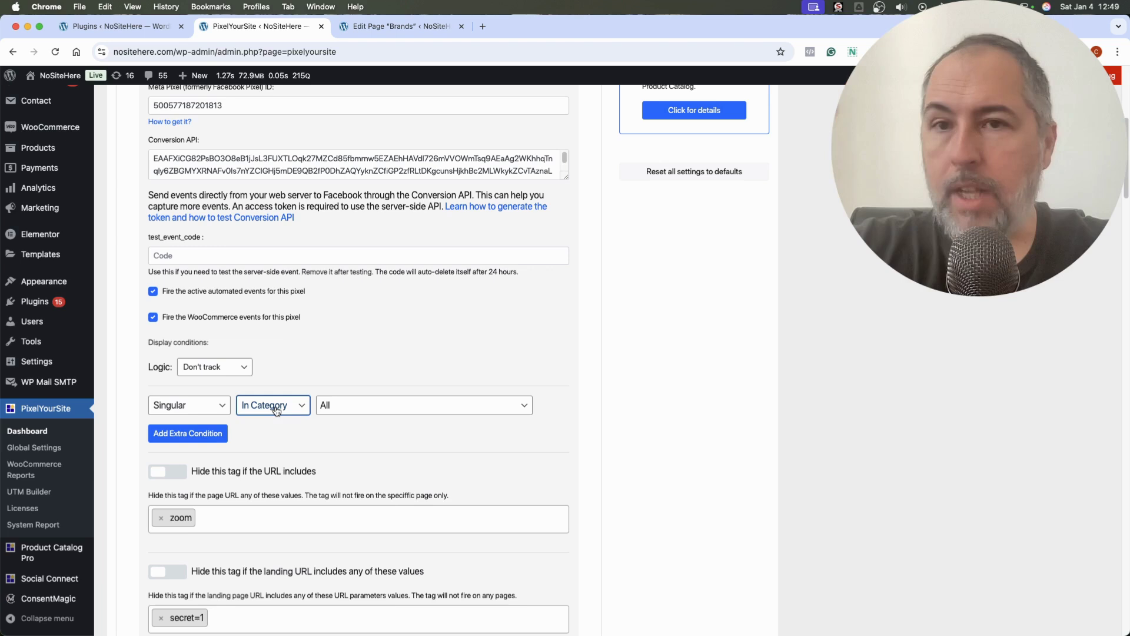
click(276, 410)
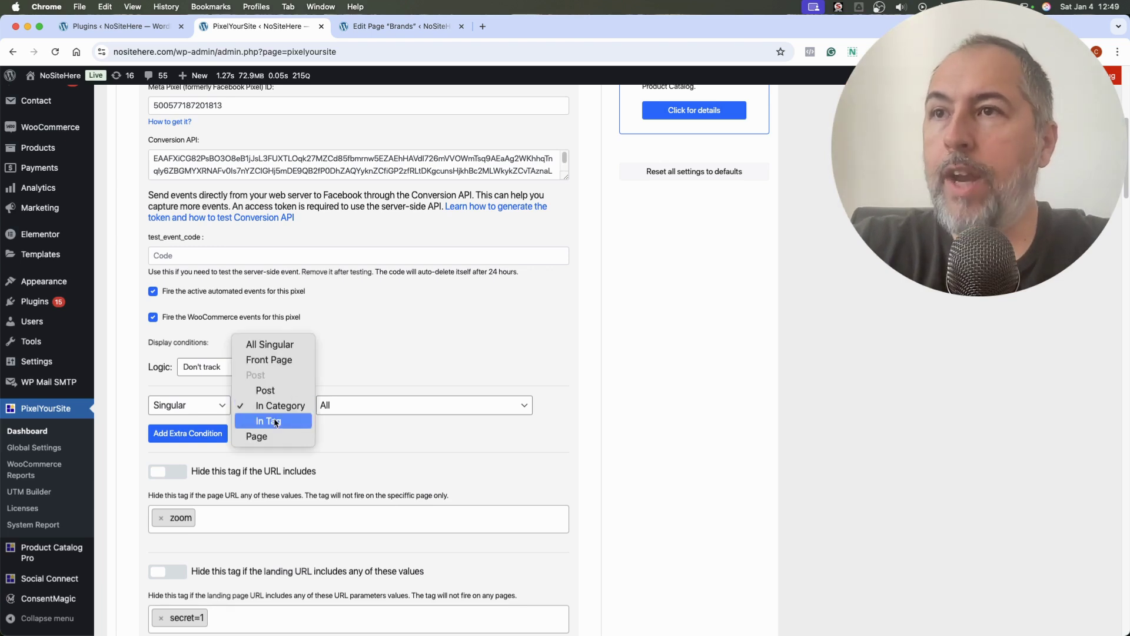
click(278, 421)
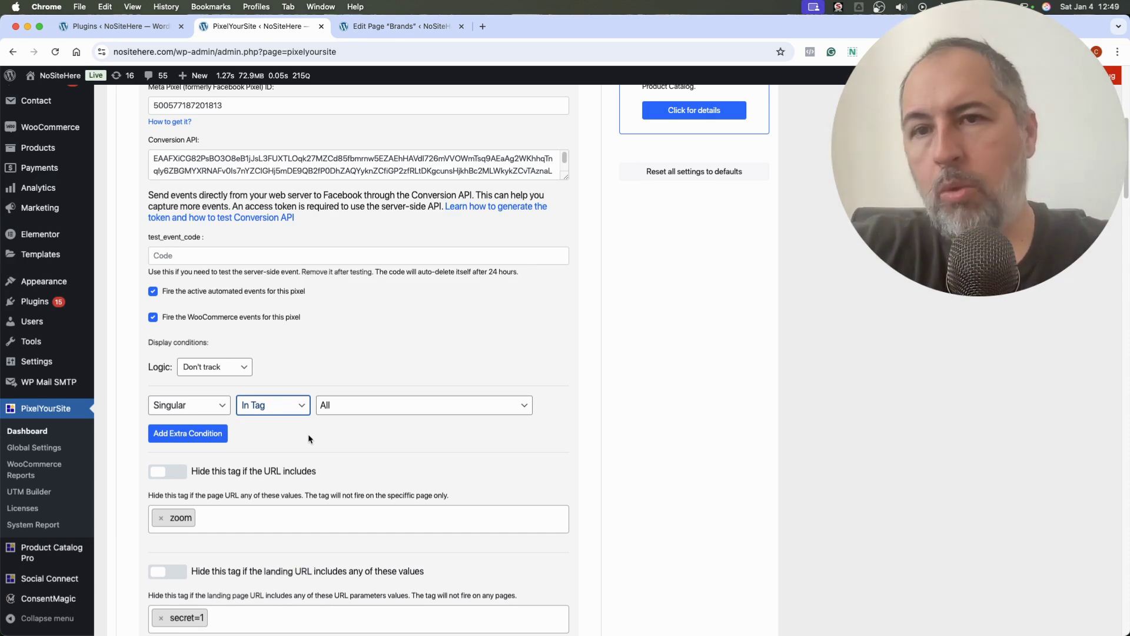
click(275, 405)
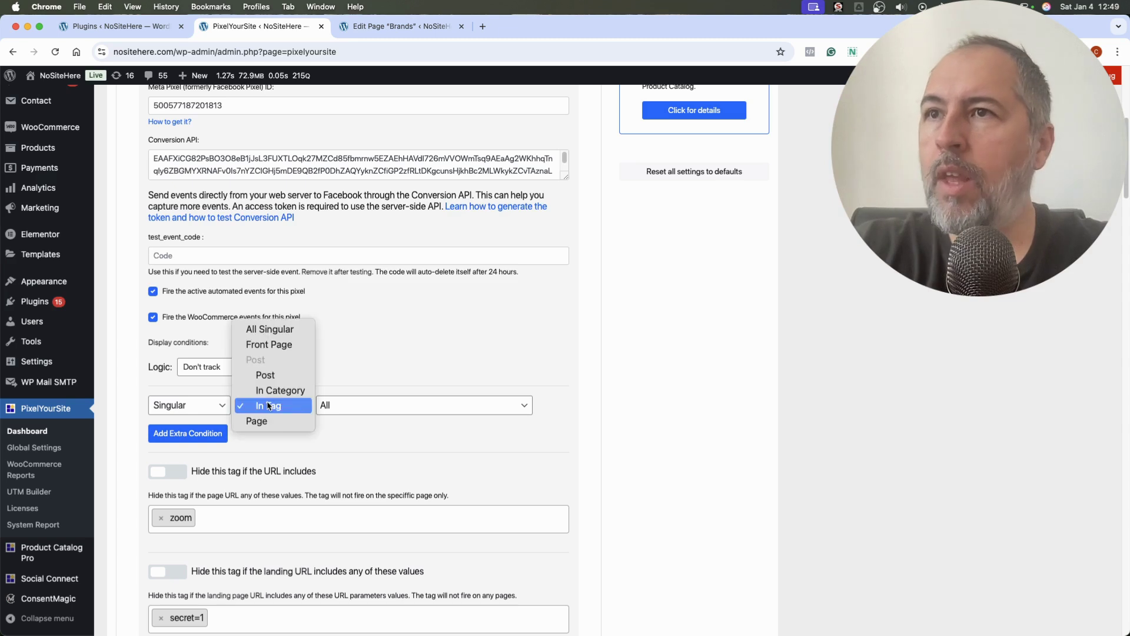
click(265, 420)
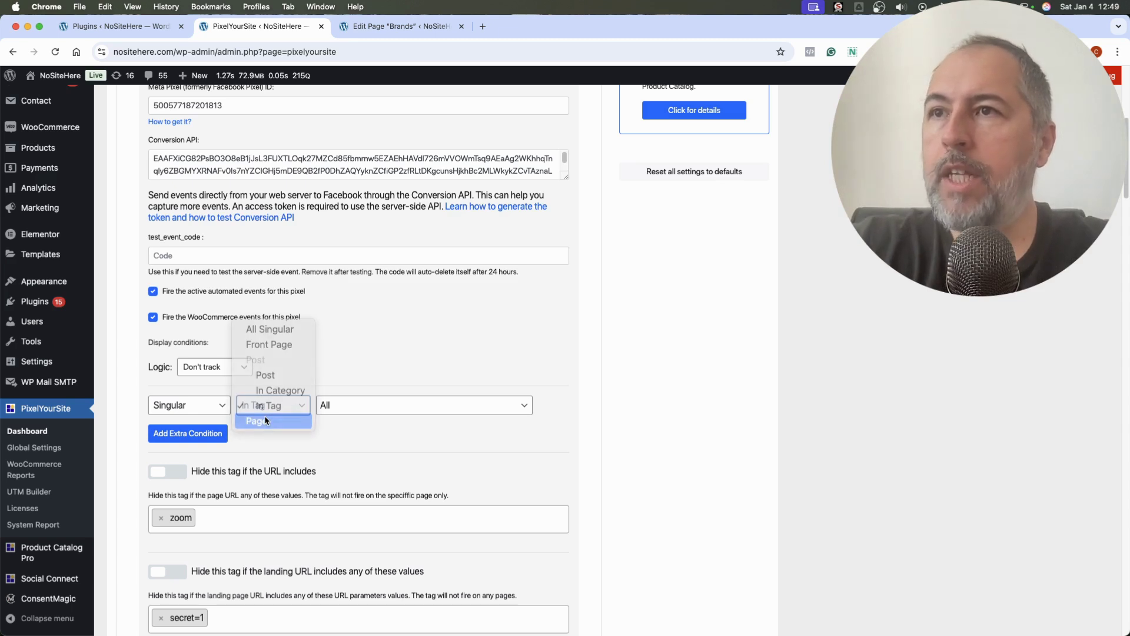
Switch the condition to WooCommerce, try Product, then settle on In Category with All
click(189, 412)
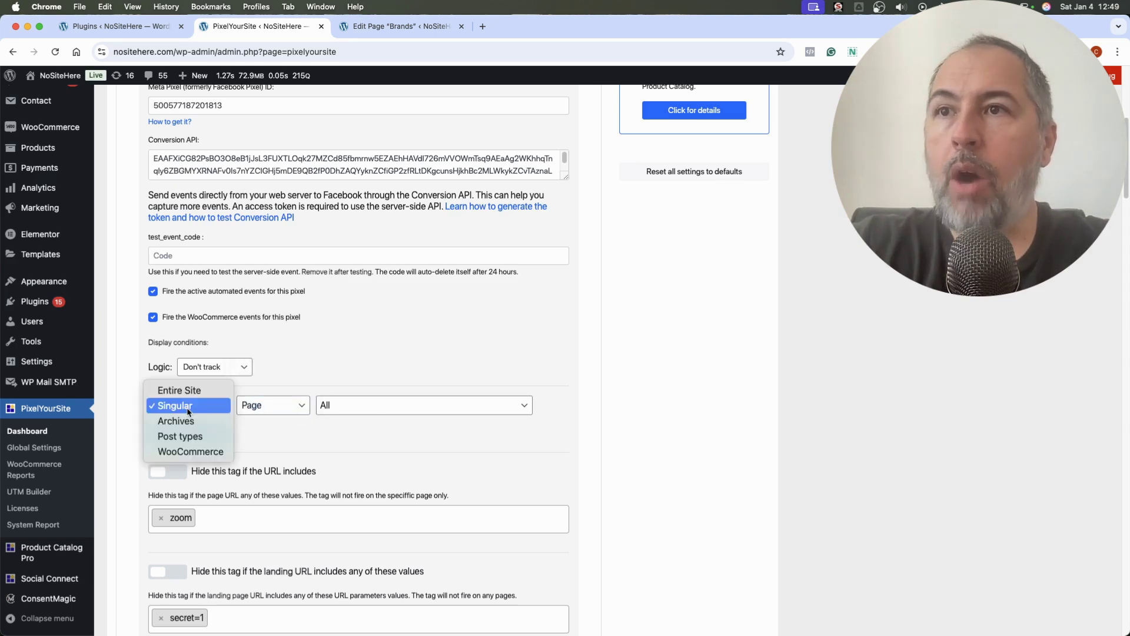
click(195, 452)
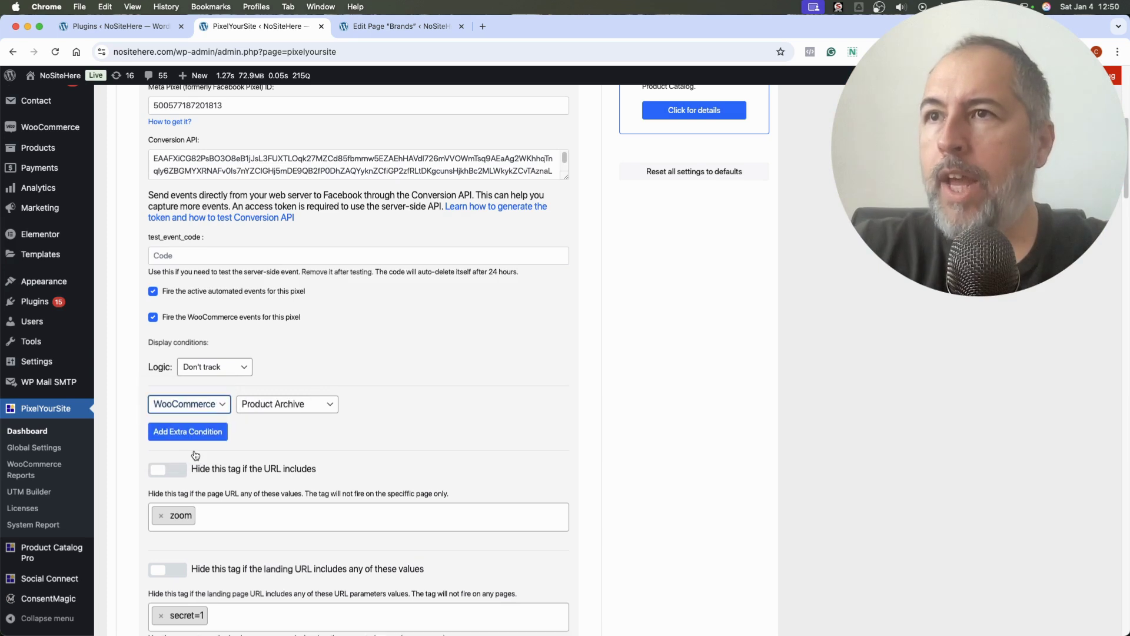
click(280, 403)
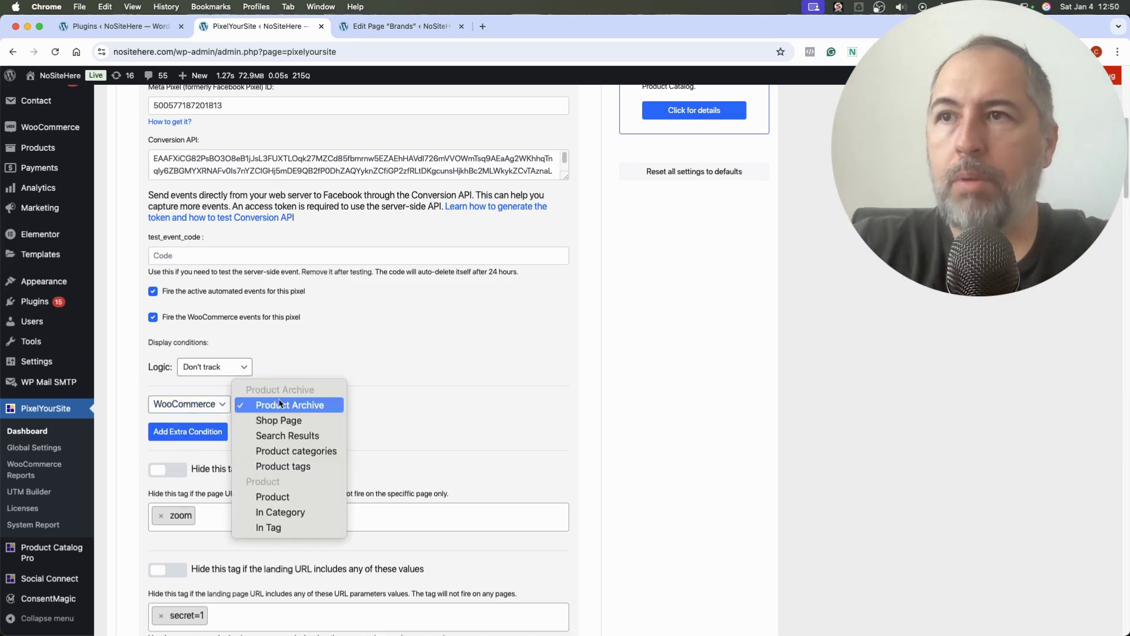
click(272, 496)
click(371, 404)
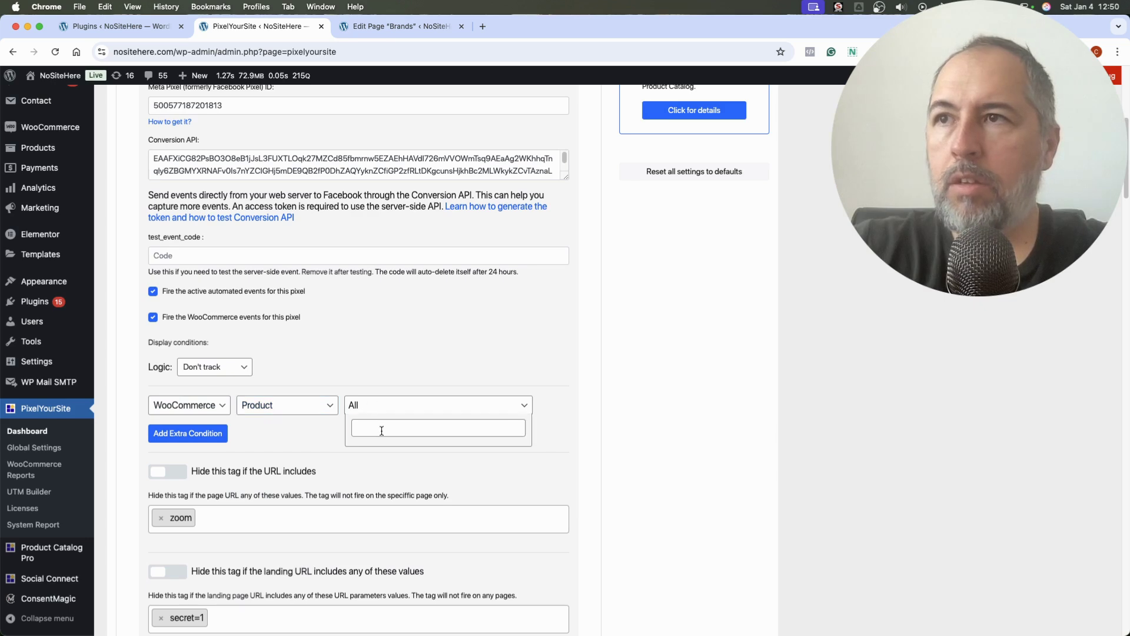
click(287, 409)
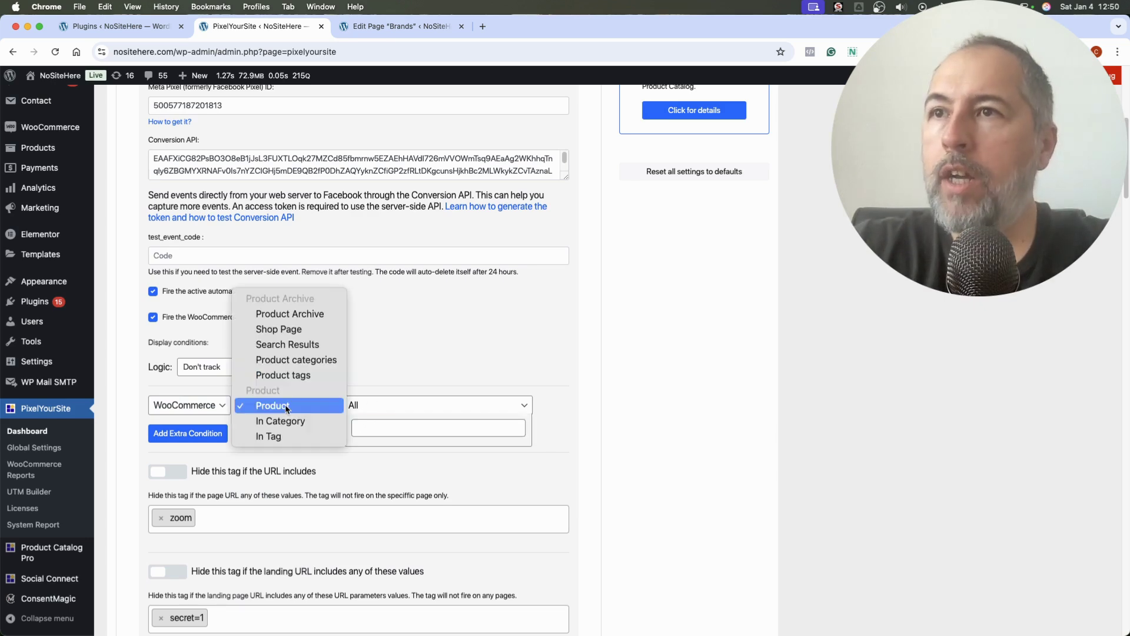
click(285, 421)
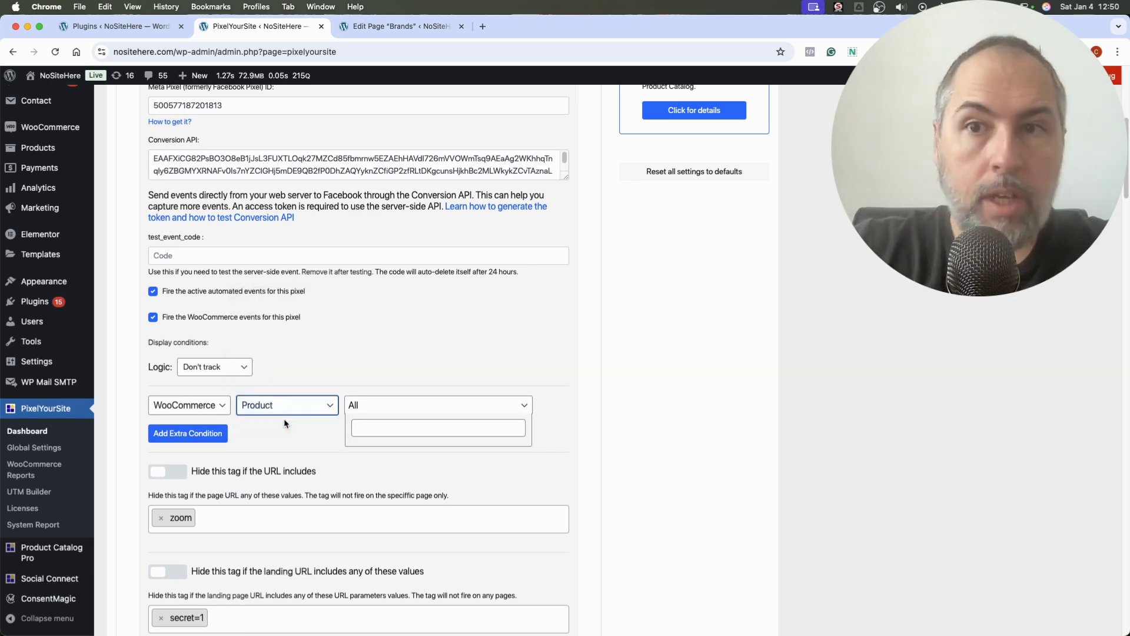
click(388, 412)
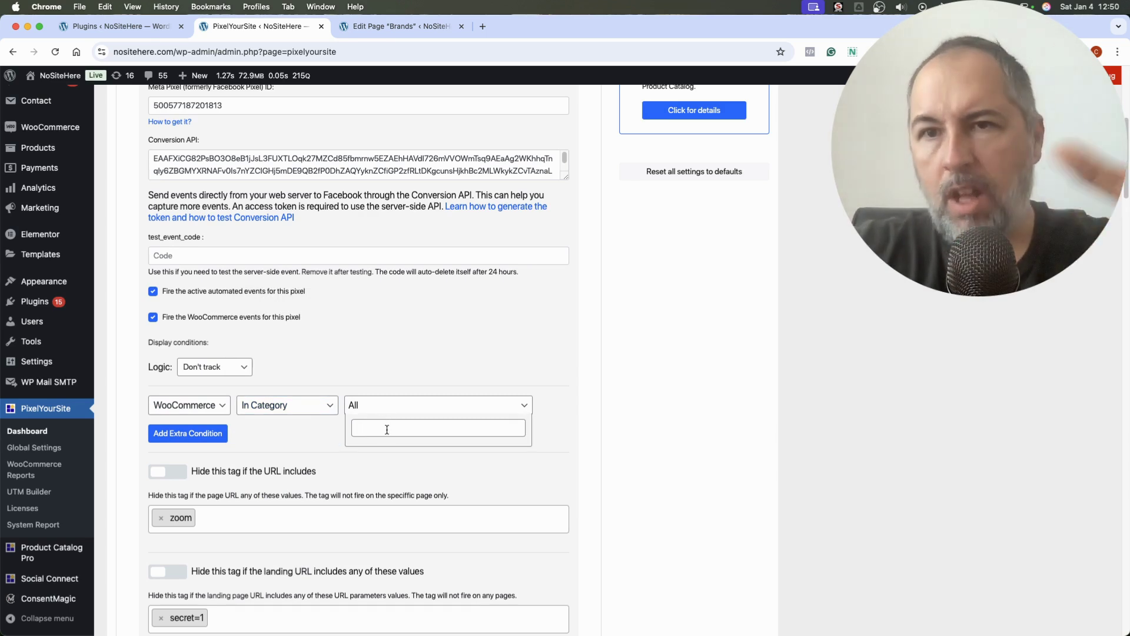
Change the WooCommerce condition from In Category to In Tag
click(294, 405)
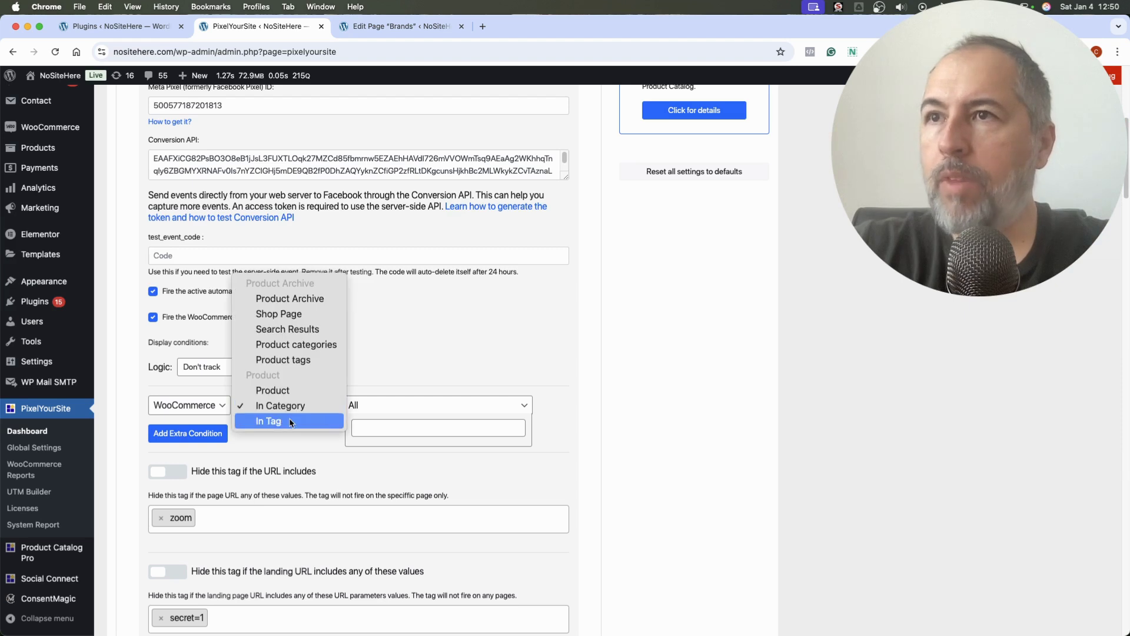
click(291, 421)
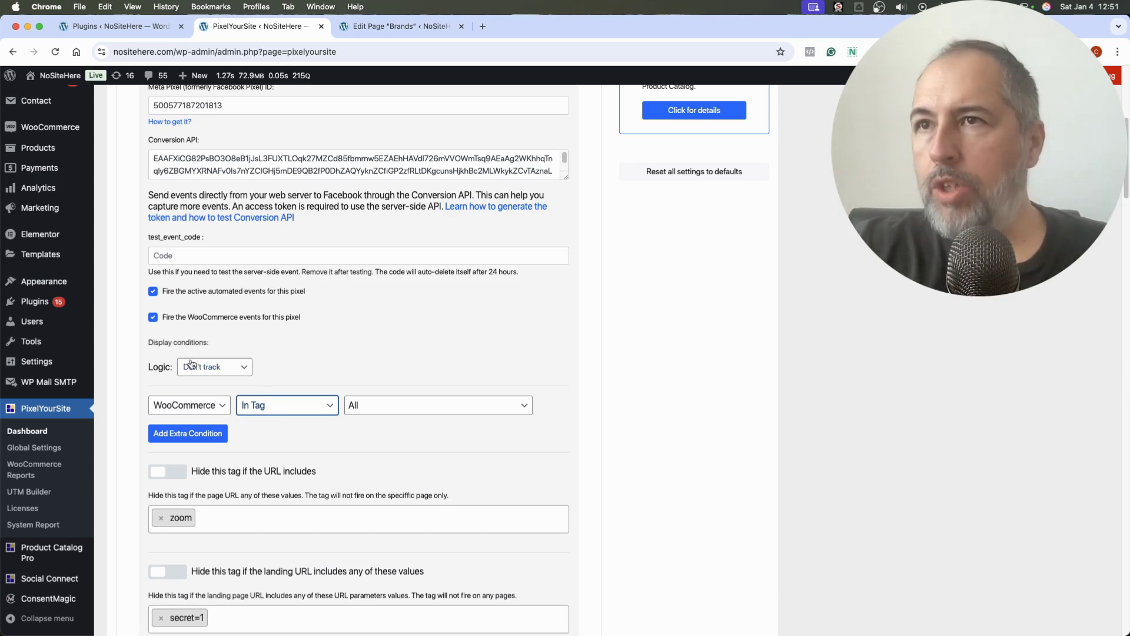
Review the Logic options and keep Don't track selected
click(215, 367)
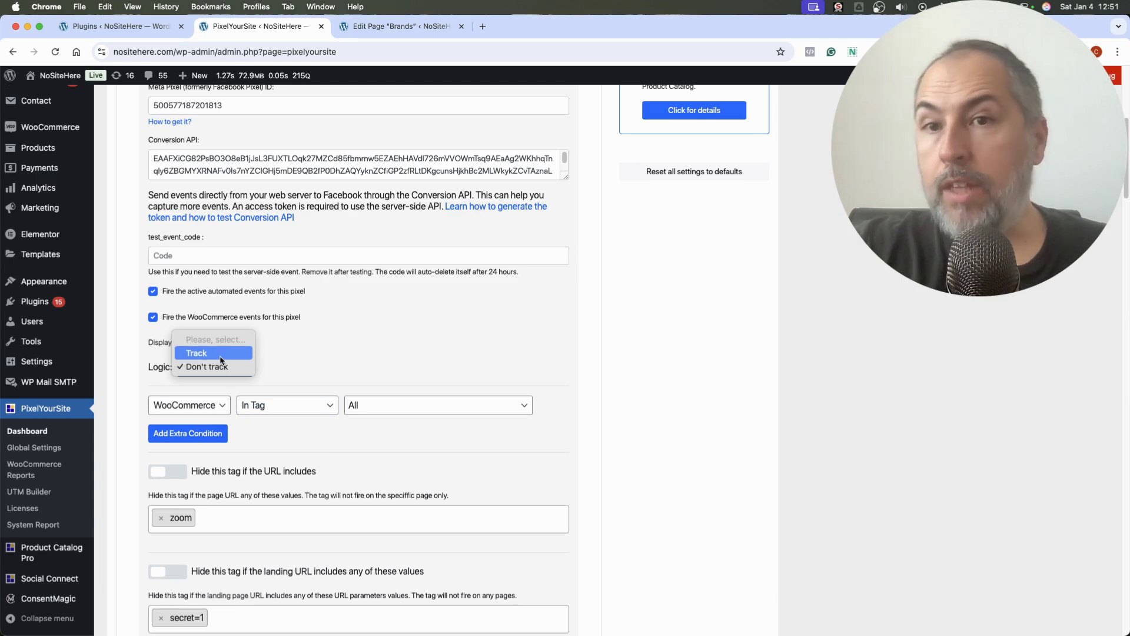
click(361, 361)
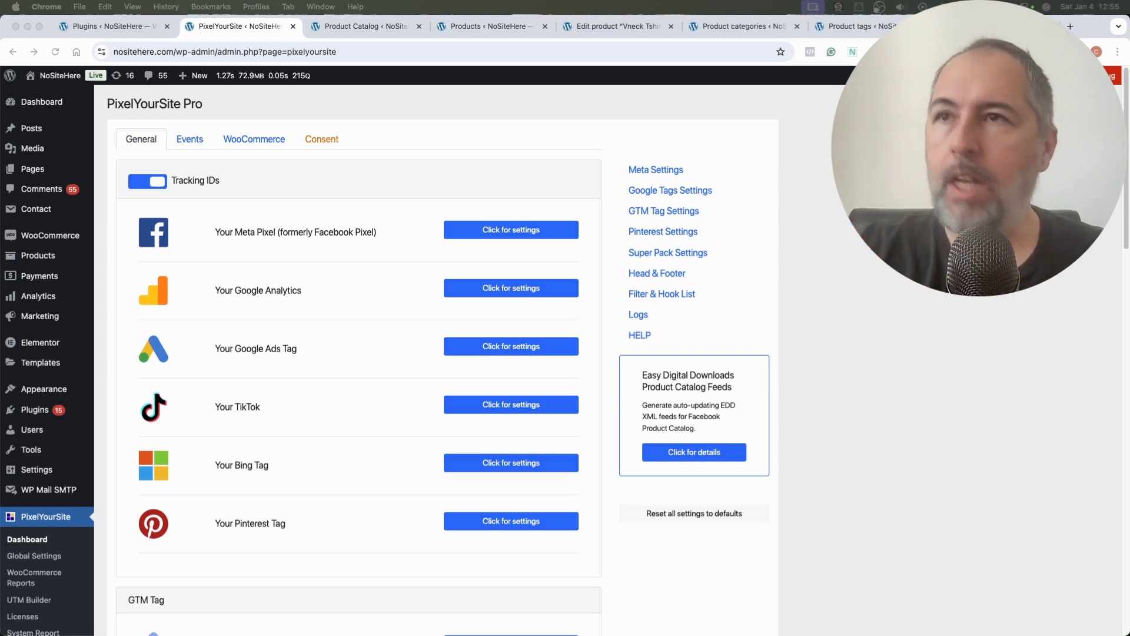
Start a new feed from the Product Catalog Feed Pro feeds list
scroll(244, 419, down, 5)
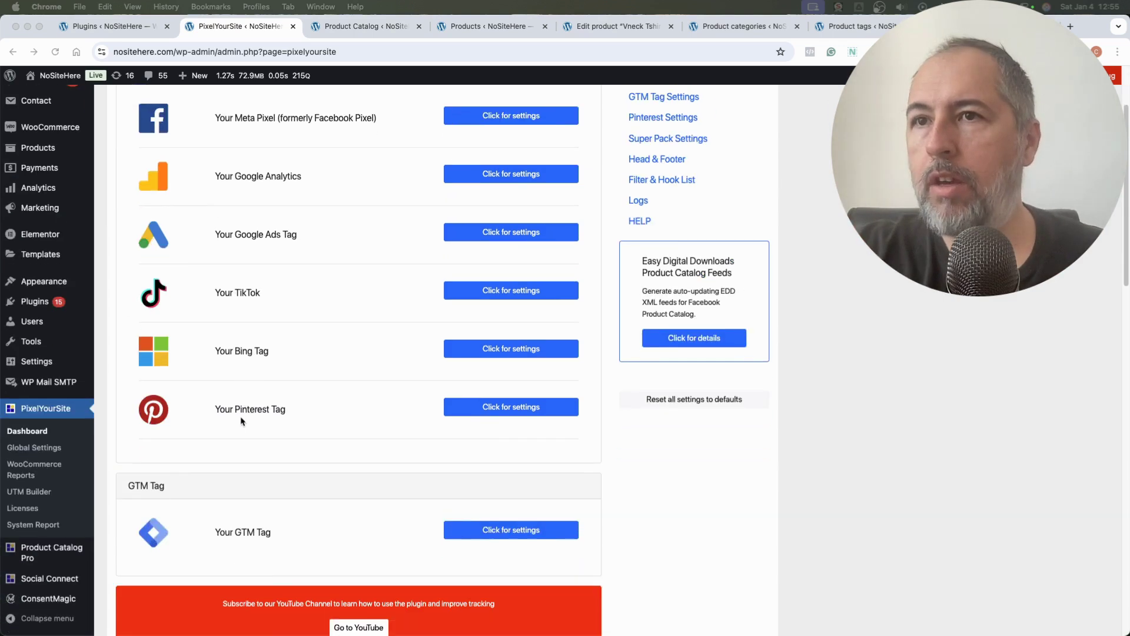
click(371, 27)
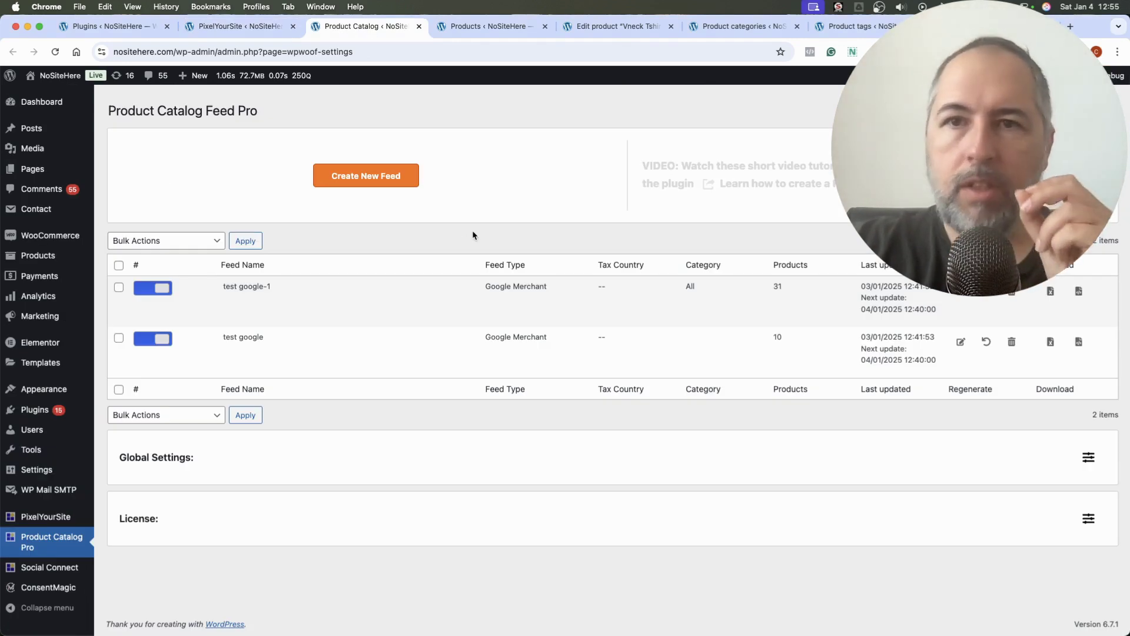
click(358, 184)
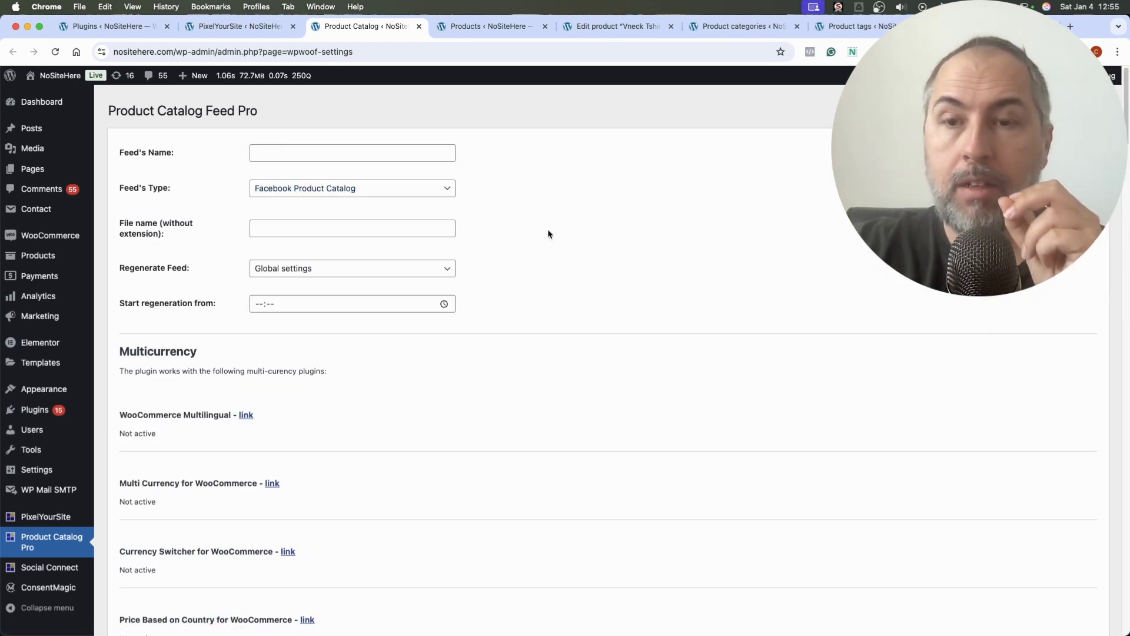
In the feed's category filter, uncheck All Categories and mark Hoodies as excluded
scroll(548, 233, down, 20)
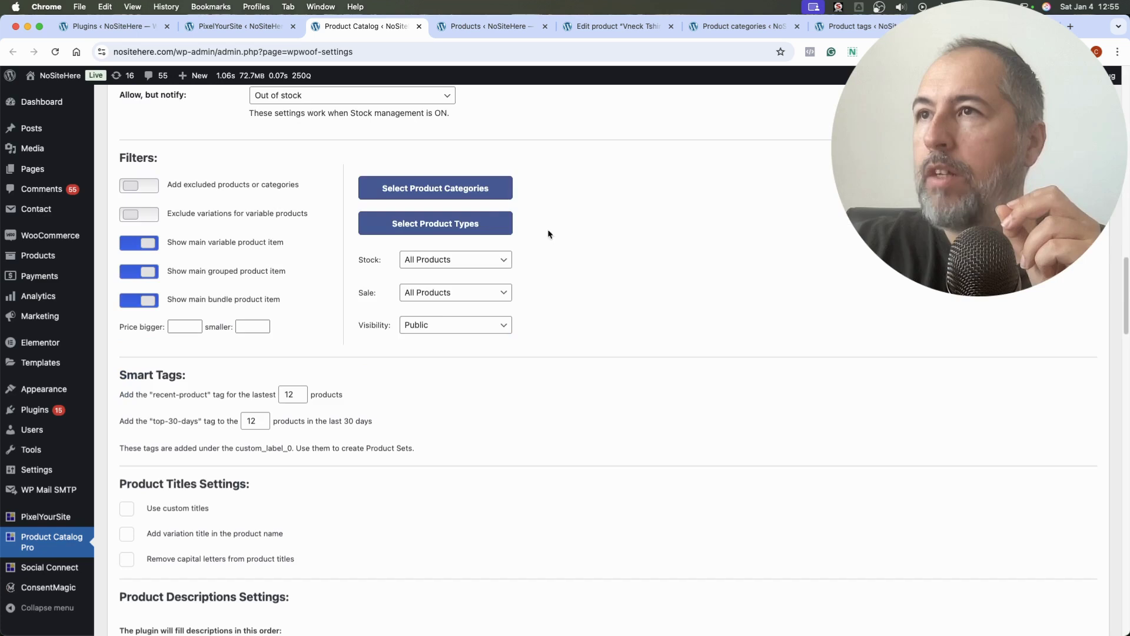
click(429, 194)
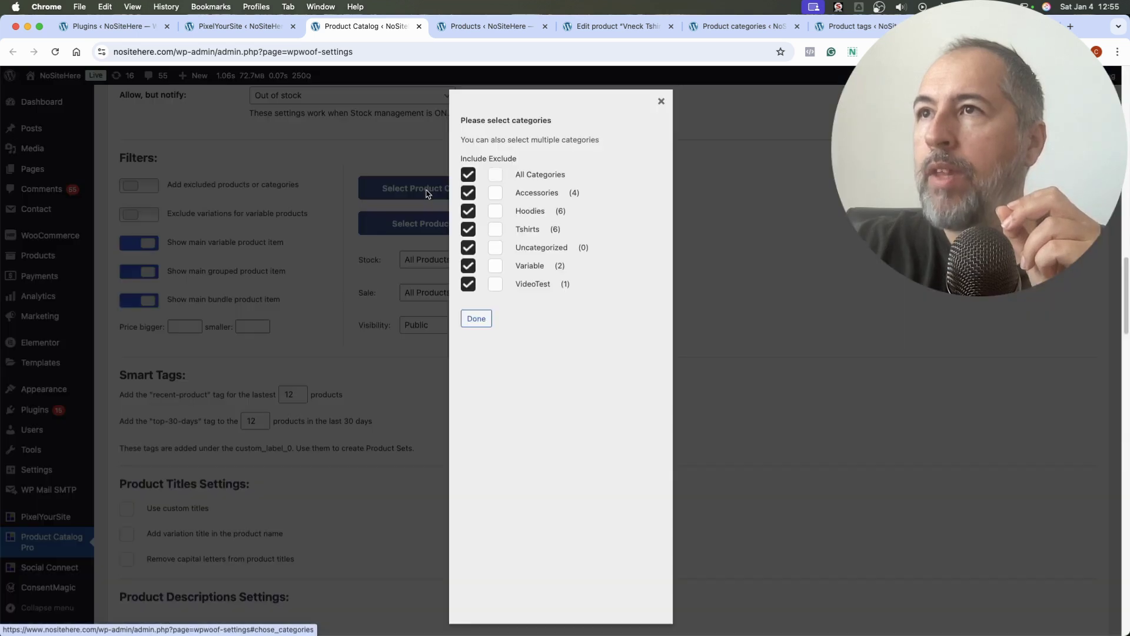
click(471, 175)
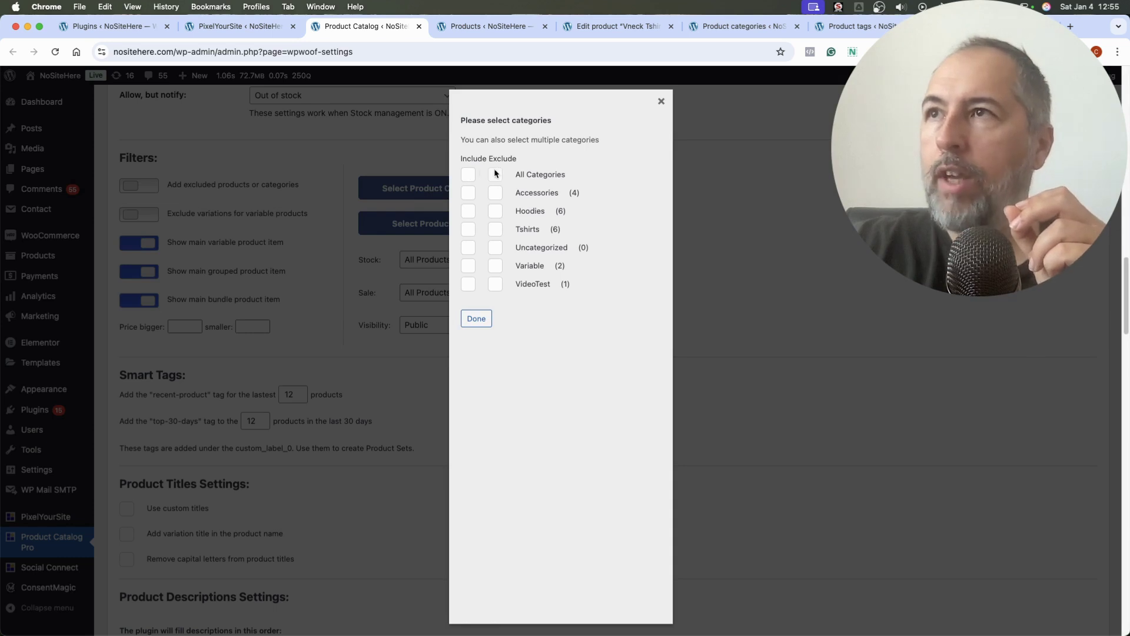
click(495, 212)
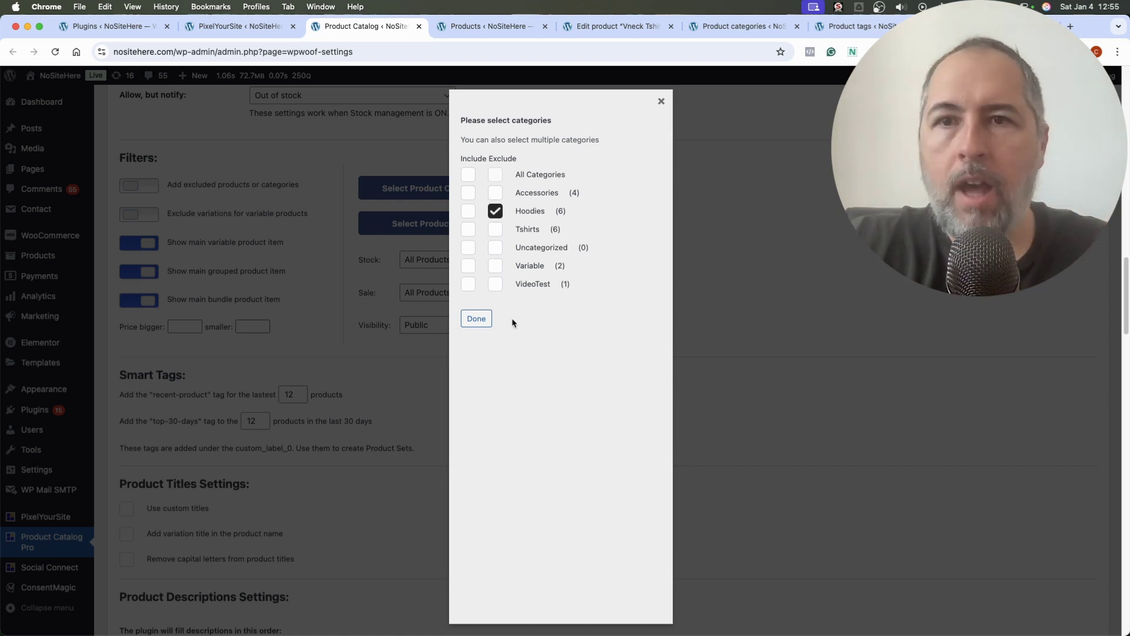
click(660, 103)
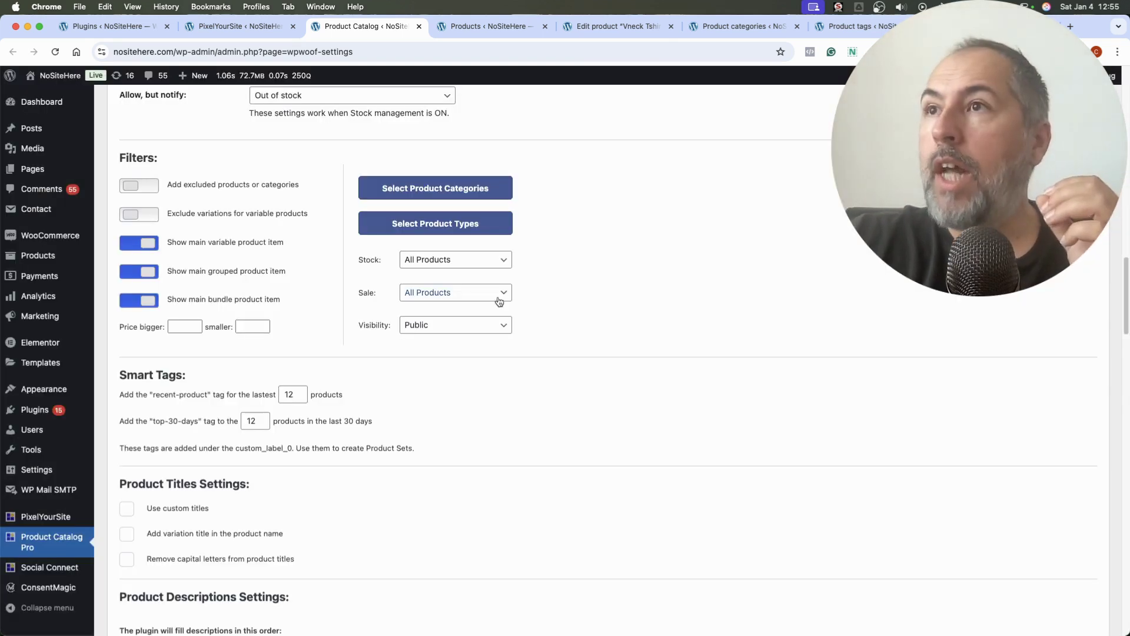
Exclude the Vneck Tshirt 2 product from catalog feeds in its Product Catalog data
click(471, 26)
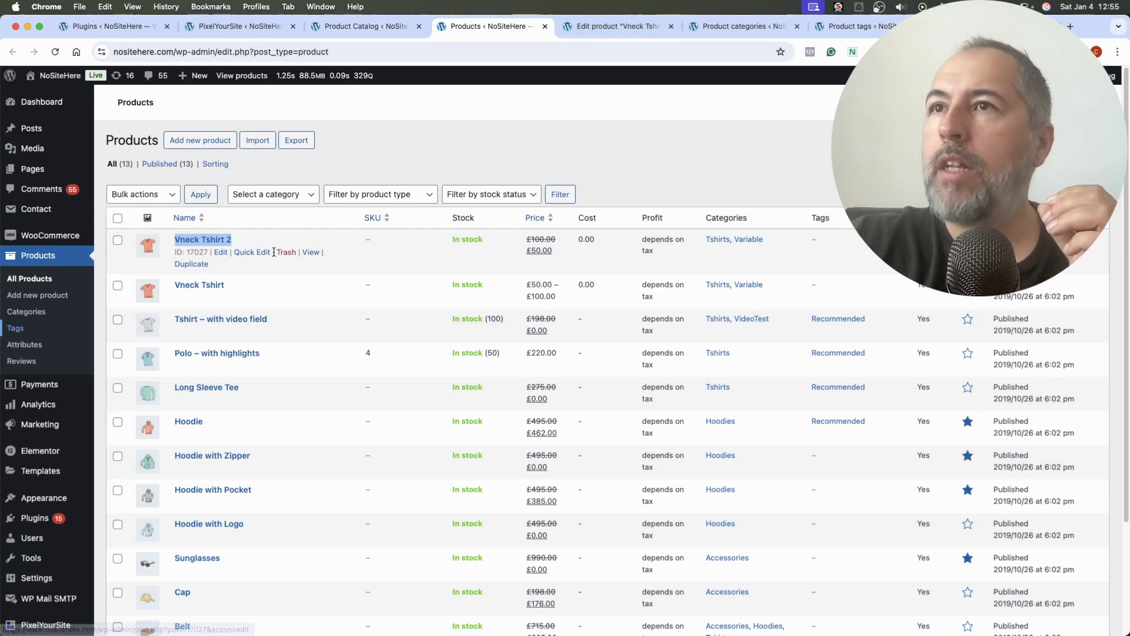
click(582, 26)
scroll(630, 357, down, 10)
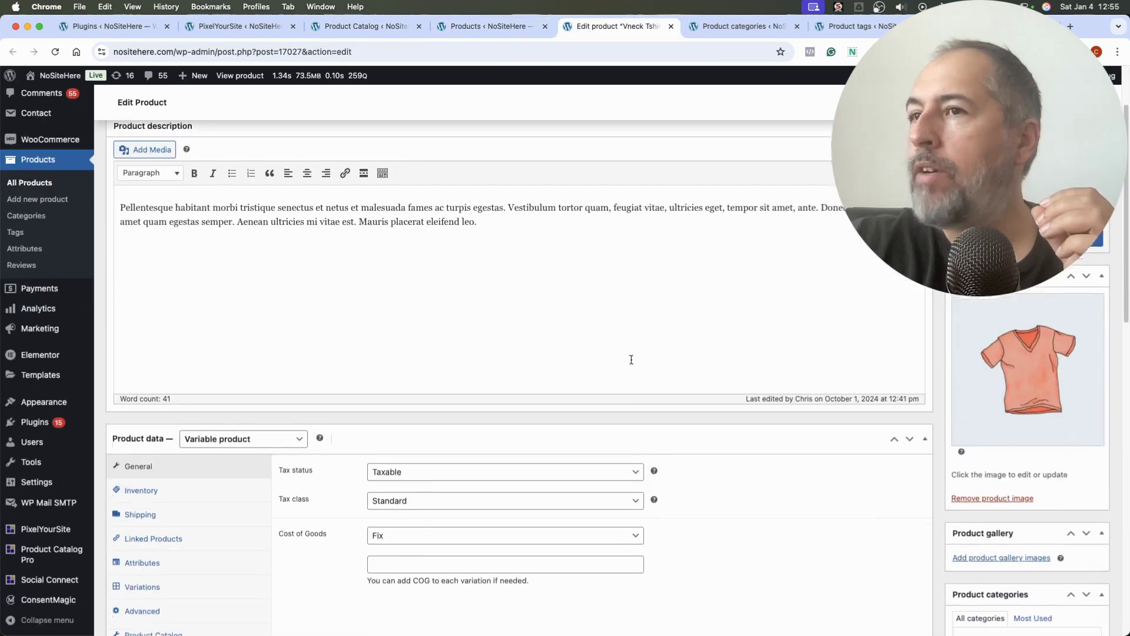
click(146, 253)
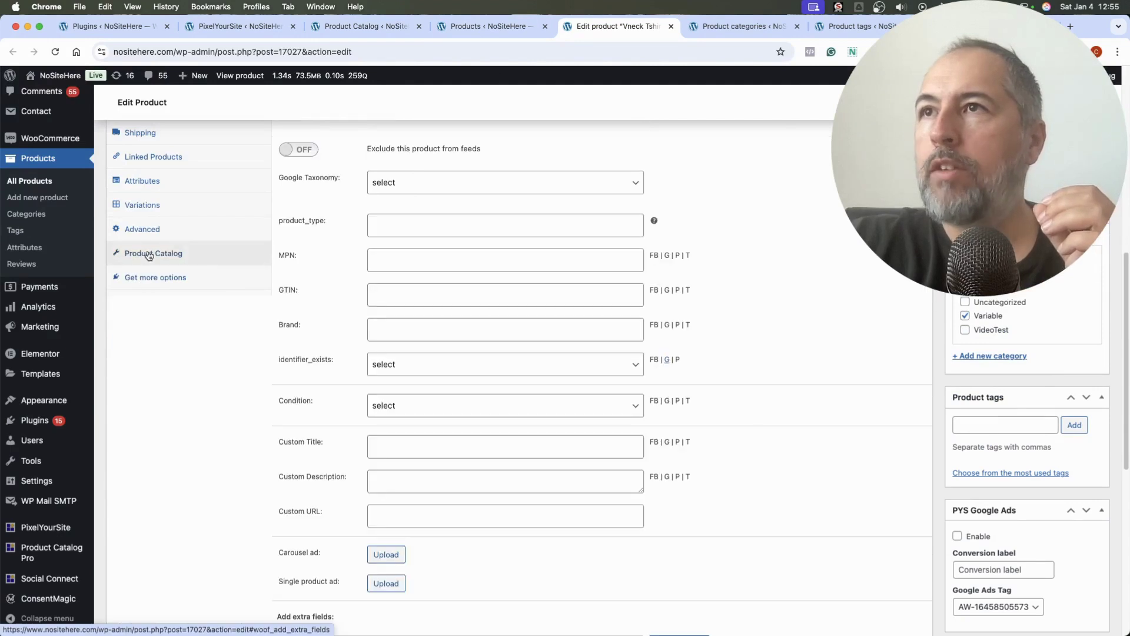
click(289, 148)
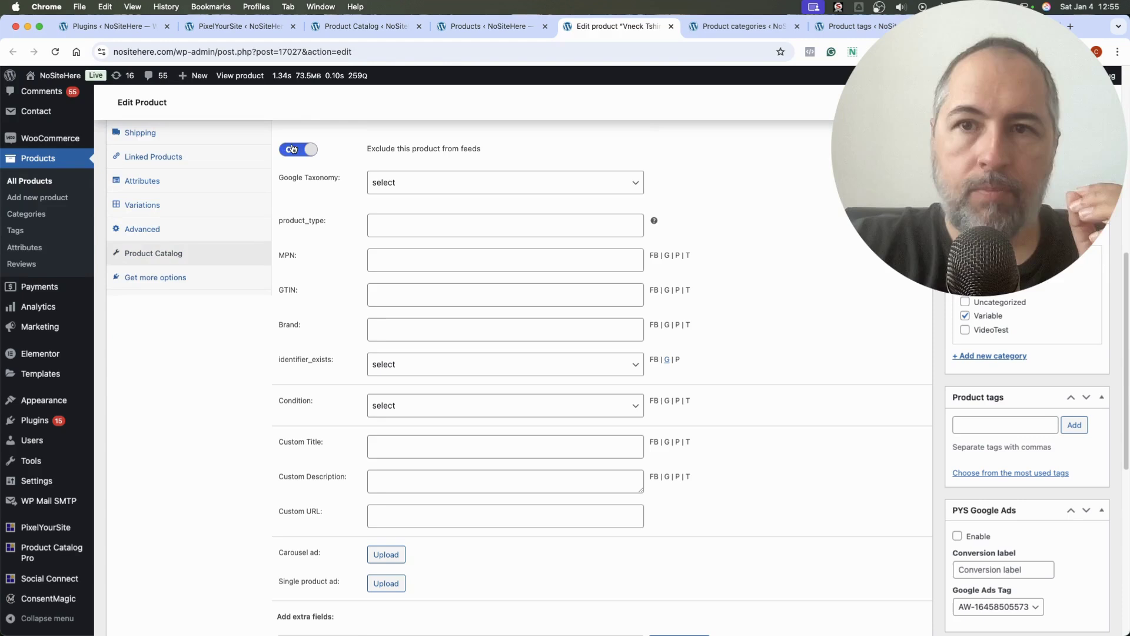
Edit the Accessories category and toggle its feed exclusion on, then back off
click(737, 28)
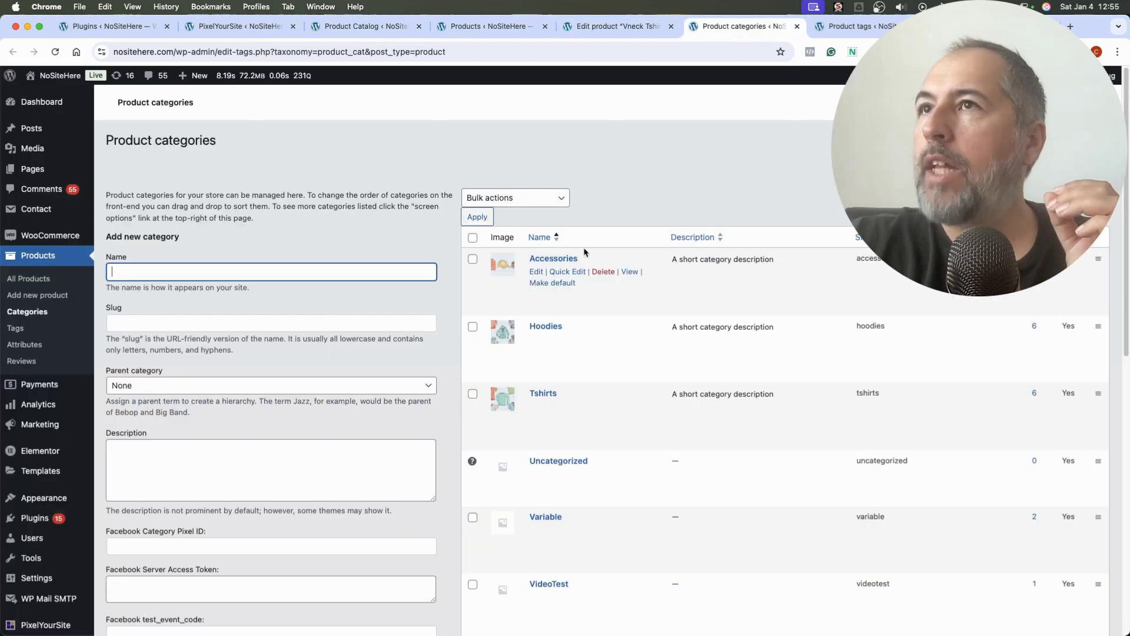
click(856, 29)
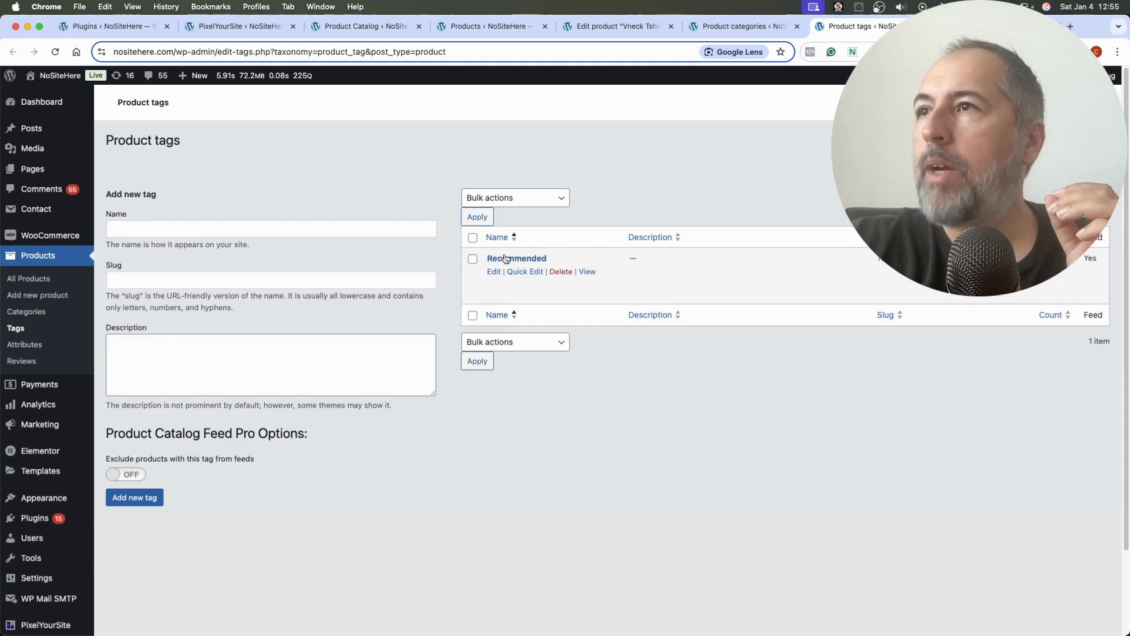
click(736, 27)
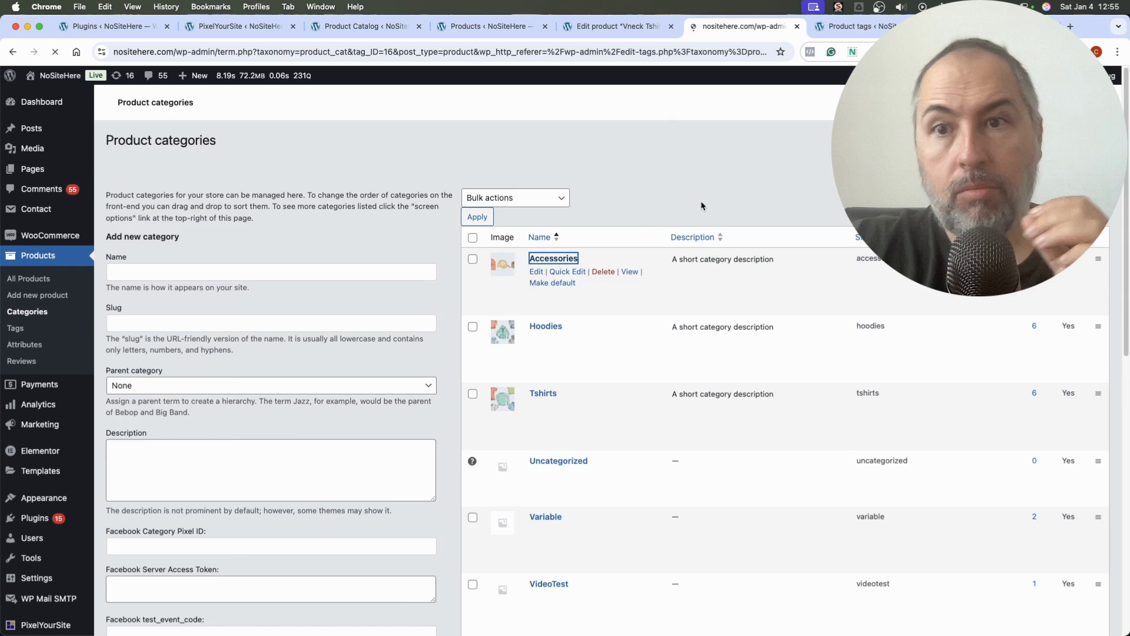
scroll(701, 206, down, 10)
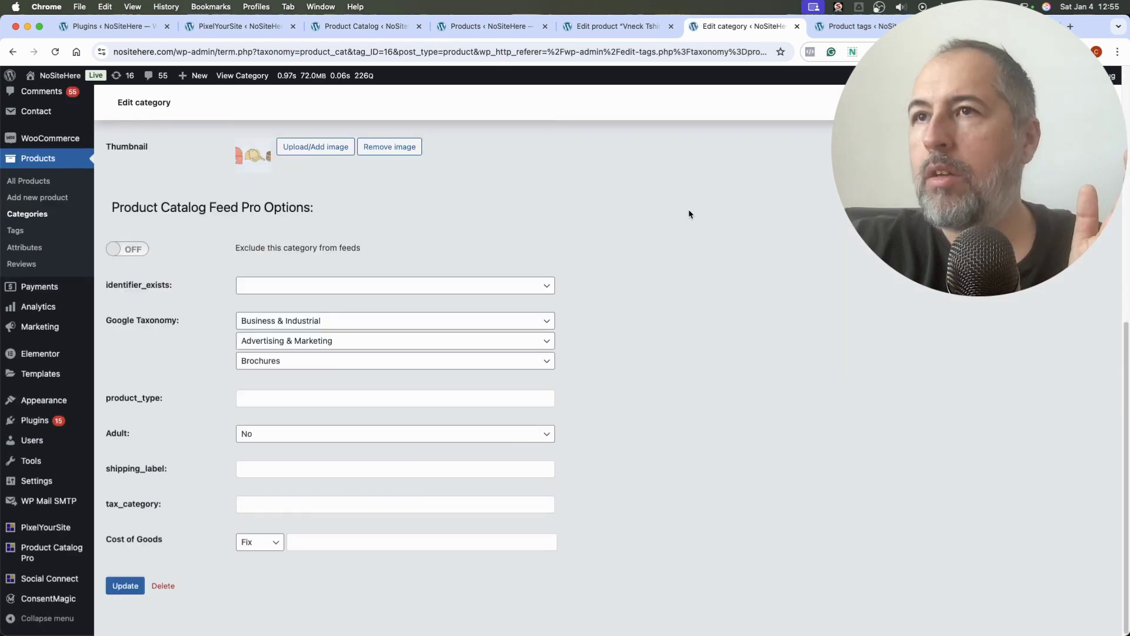
click(131, 251)
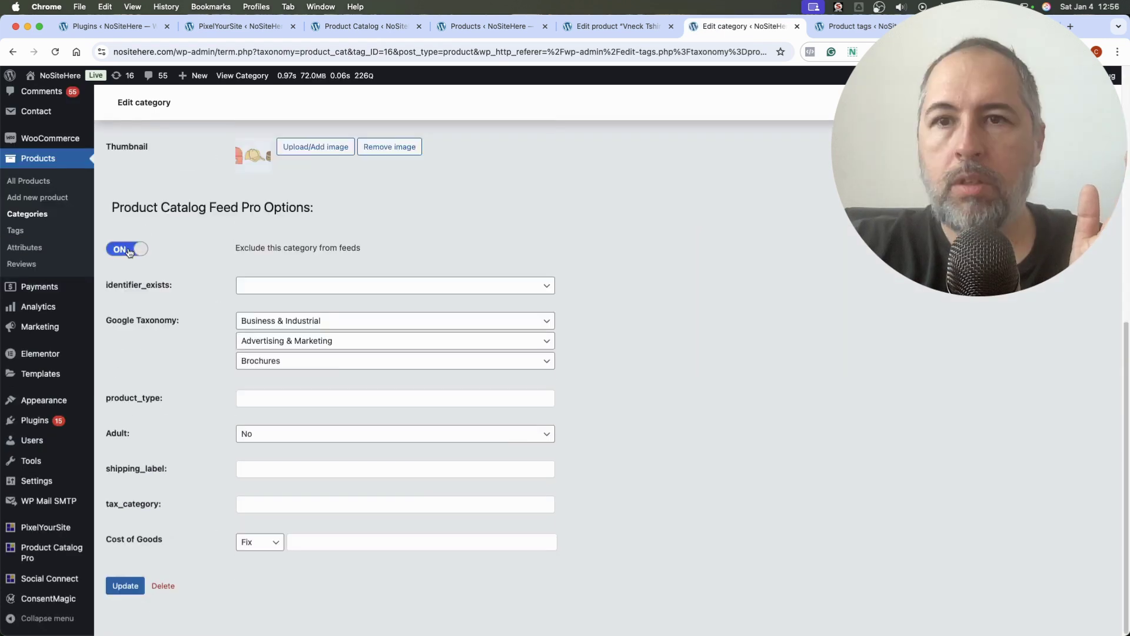
click(130, 250)
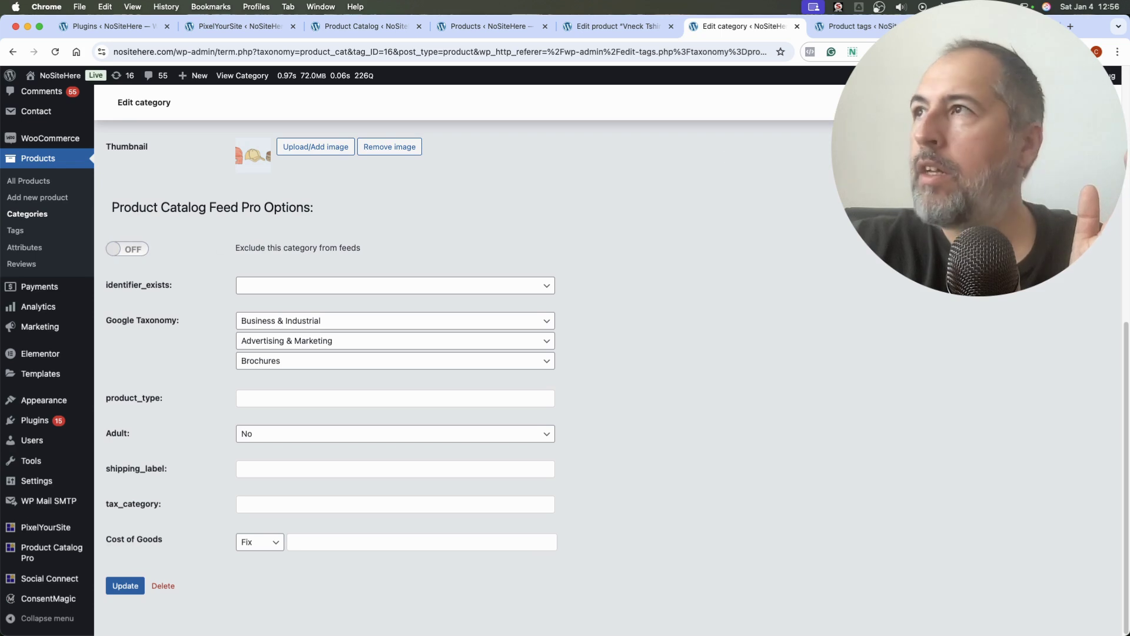
Edit the Recommended tag and leave its feed exclusion turned on
key(ctrl+Tab)
click(509, 259)
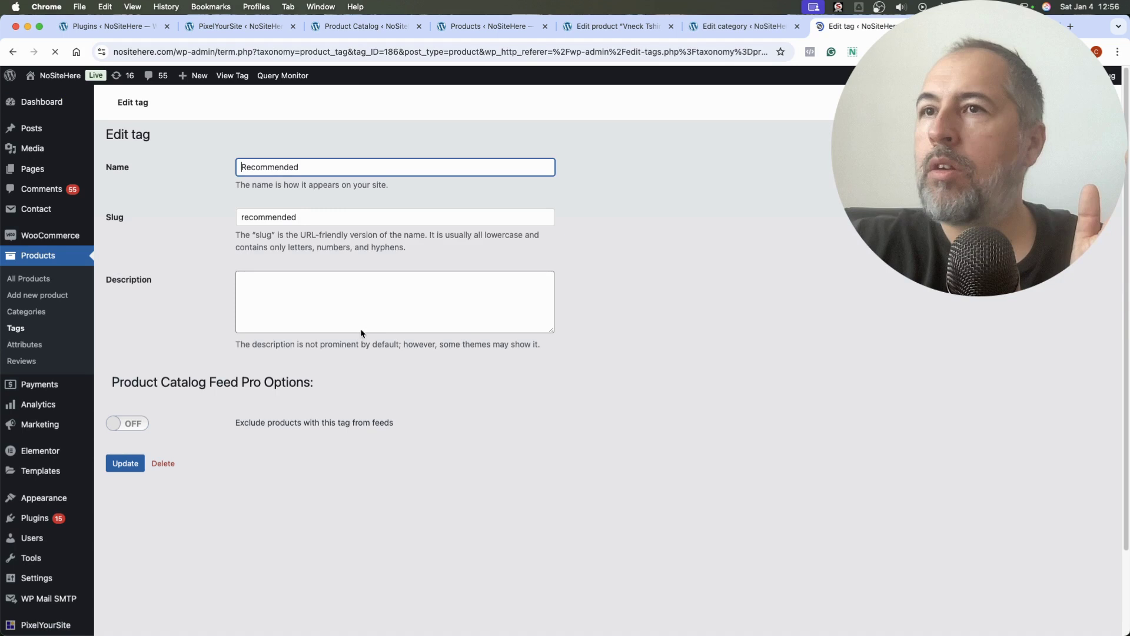
click(125, 436)
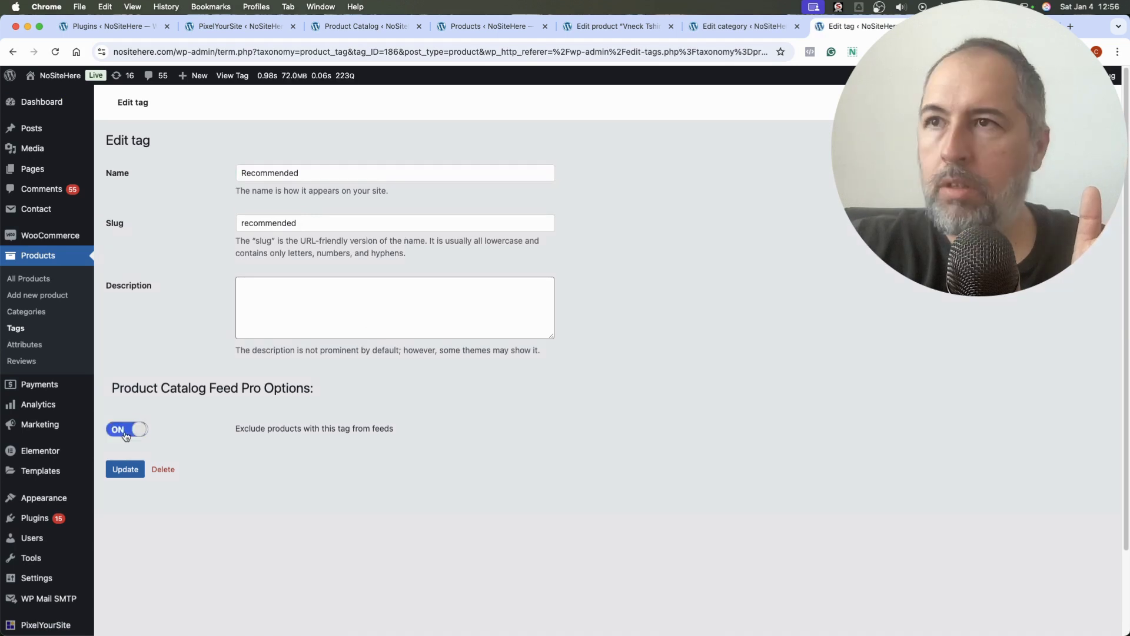
click(125, 436)
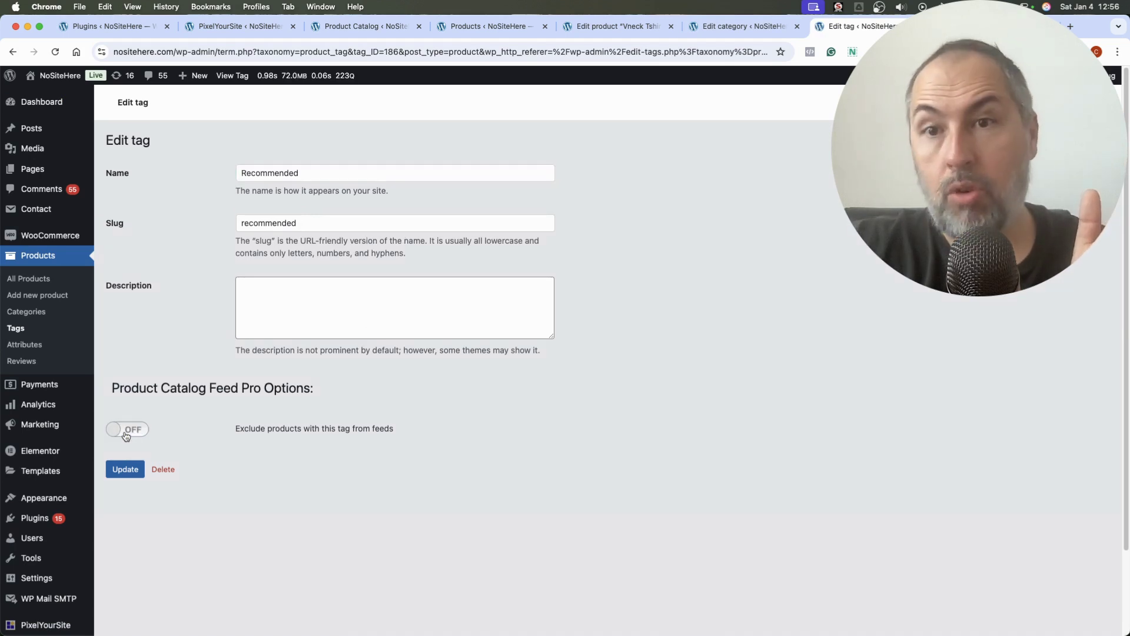
click(125, 436)
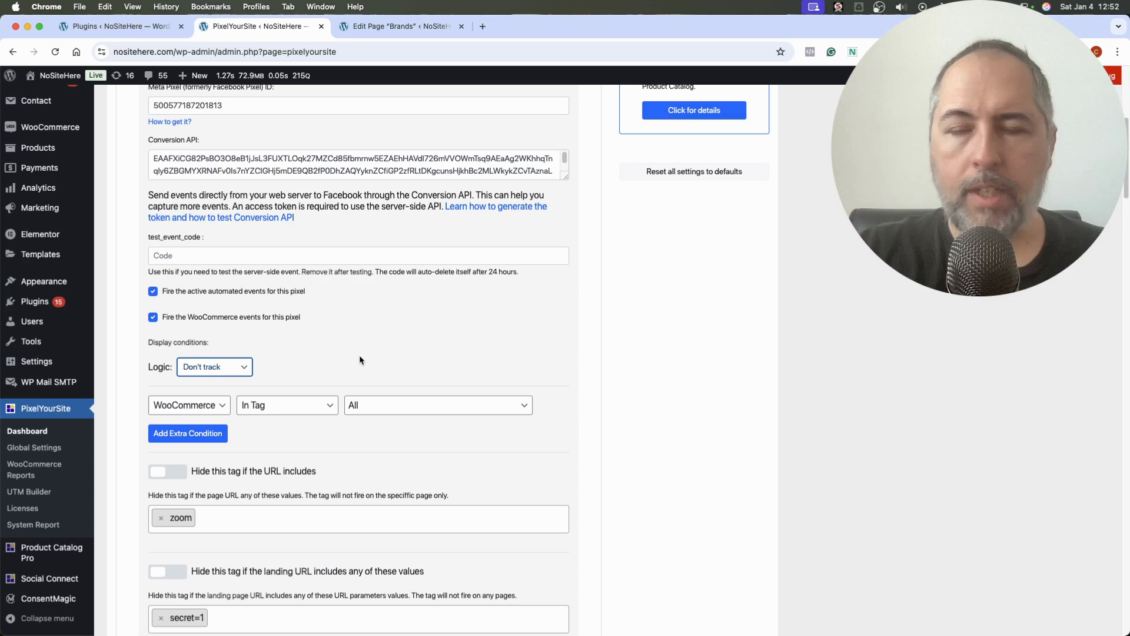
scroll(489, 378, up, 6)
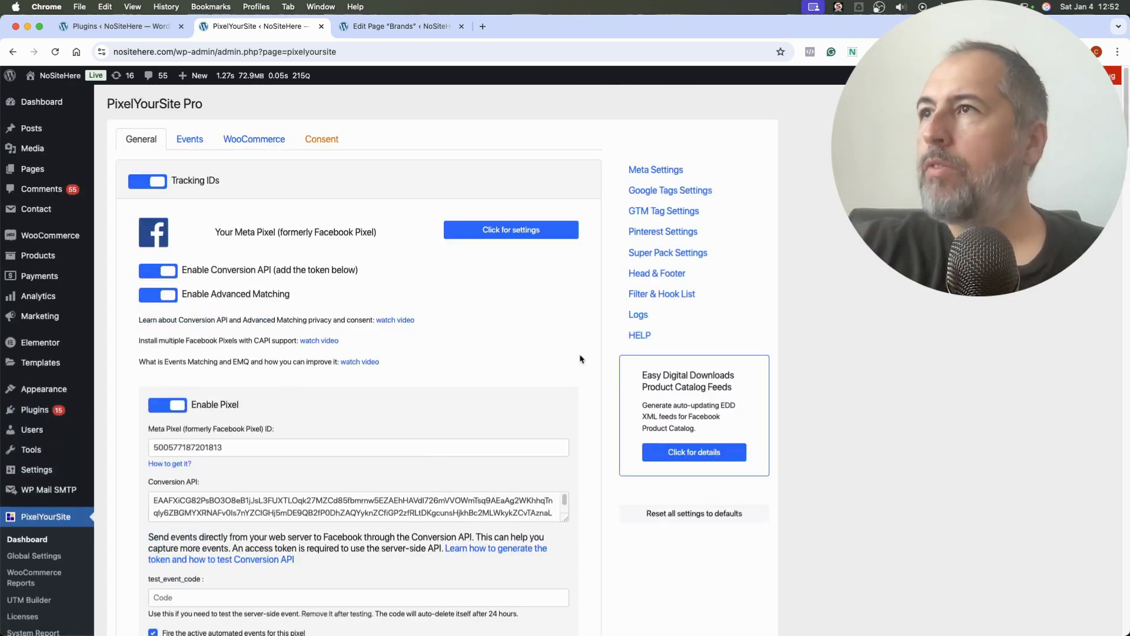